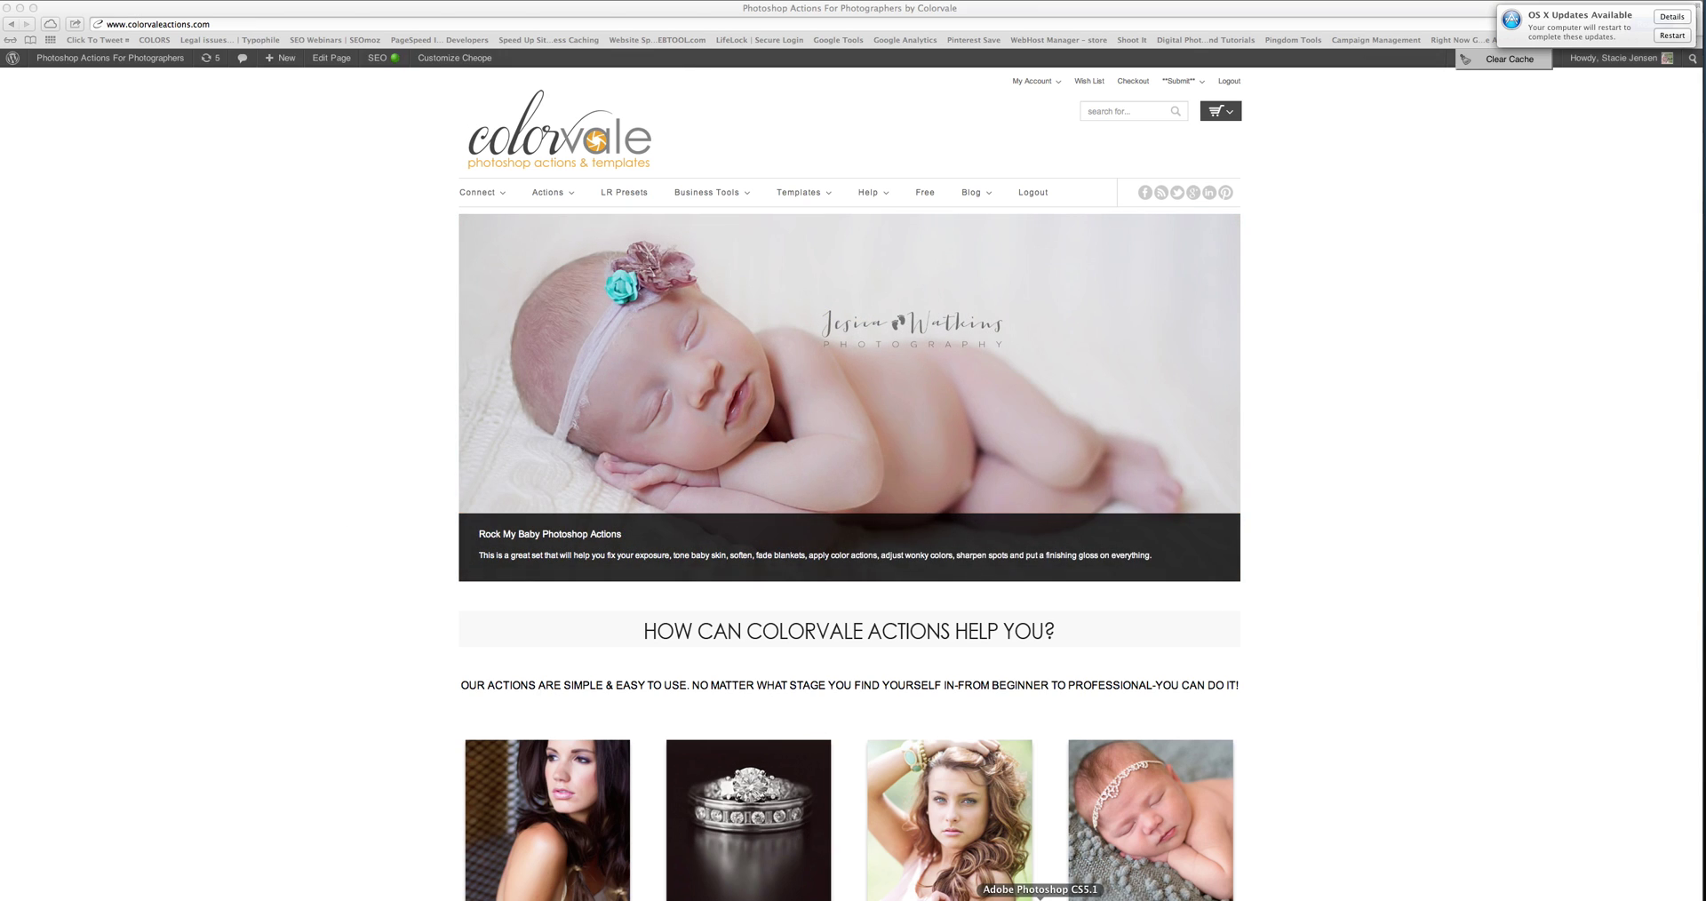
Drag Regular.jpg from Finder's Clouds folder onto the lake photo as a new layer.
{"action": "left_click", "coordinate": [1040, 895]}
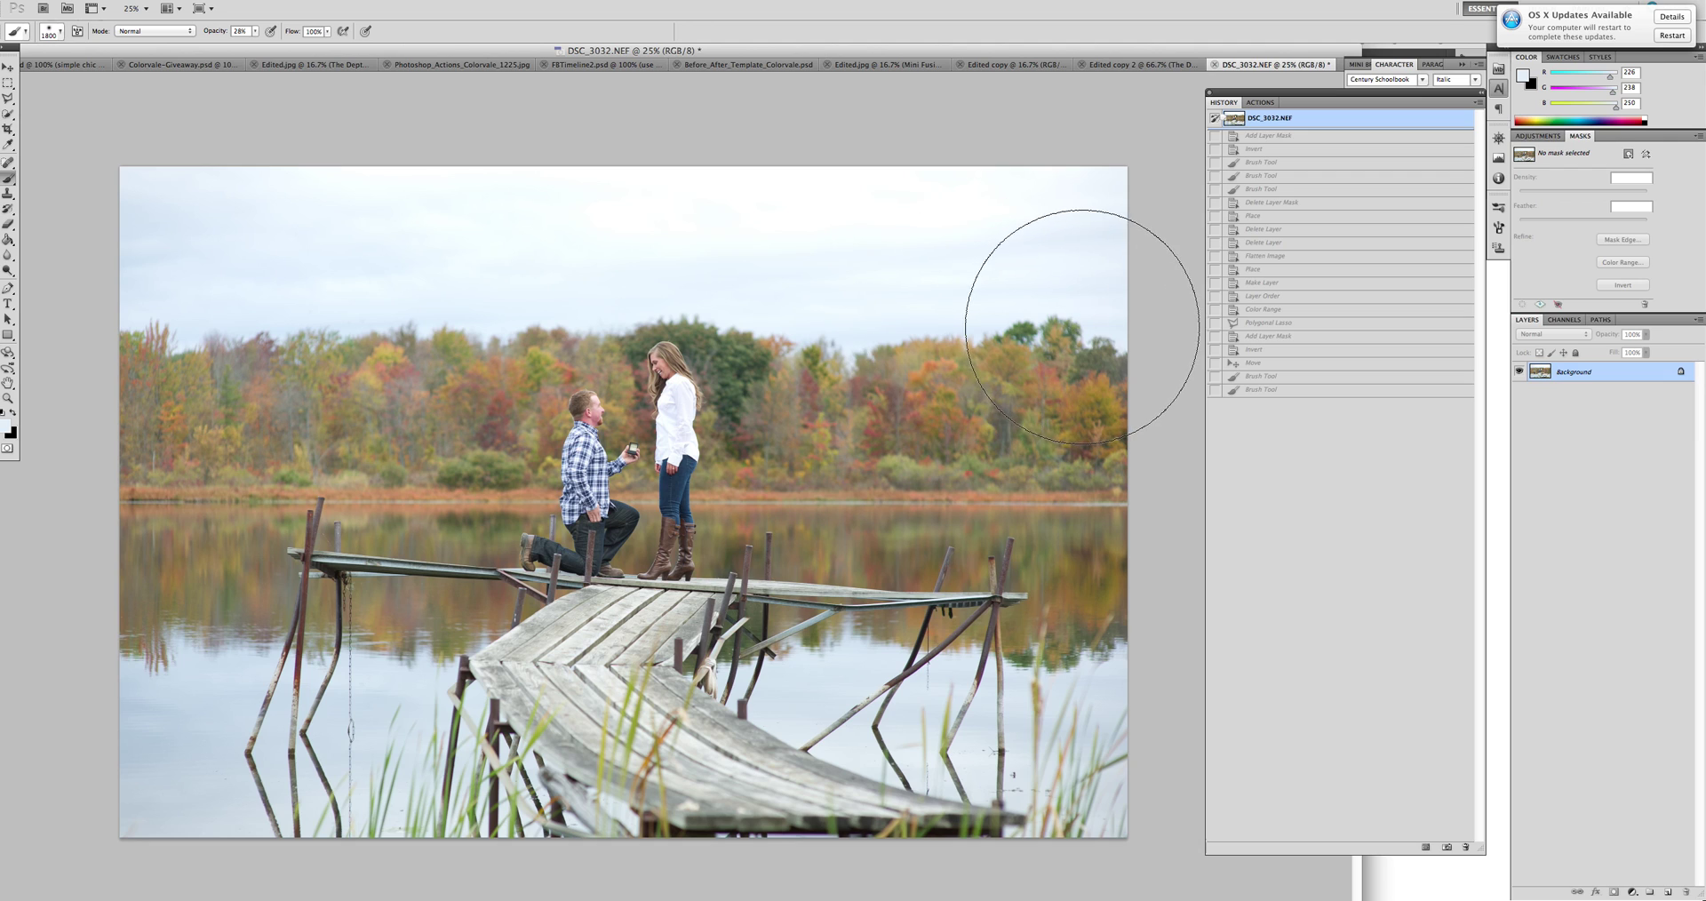
{"action": "left_click", "coordinate": [222, 898]}
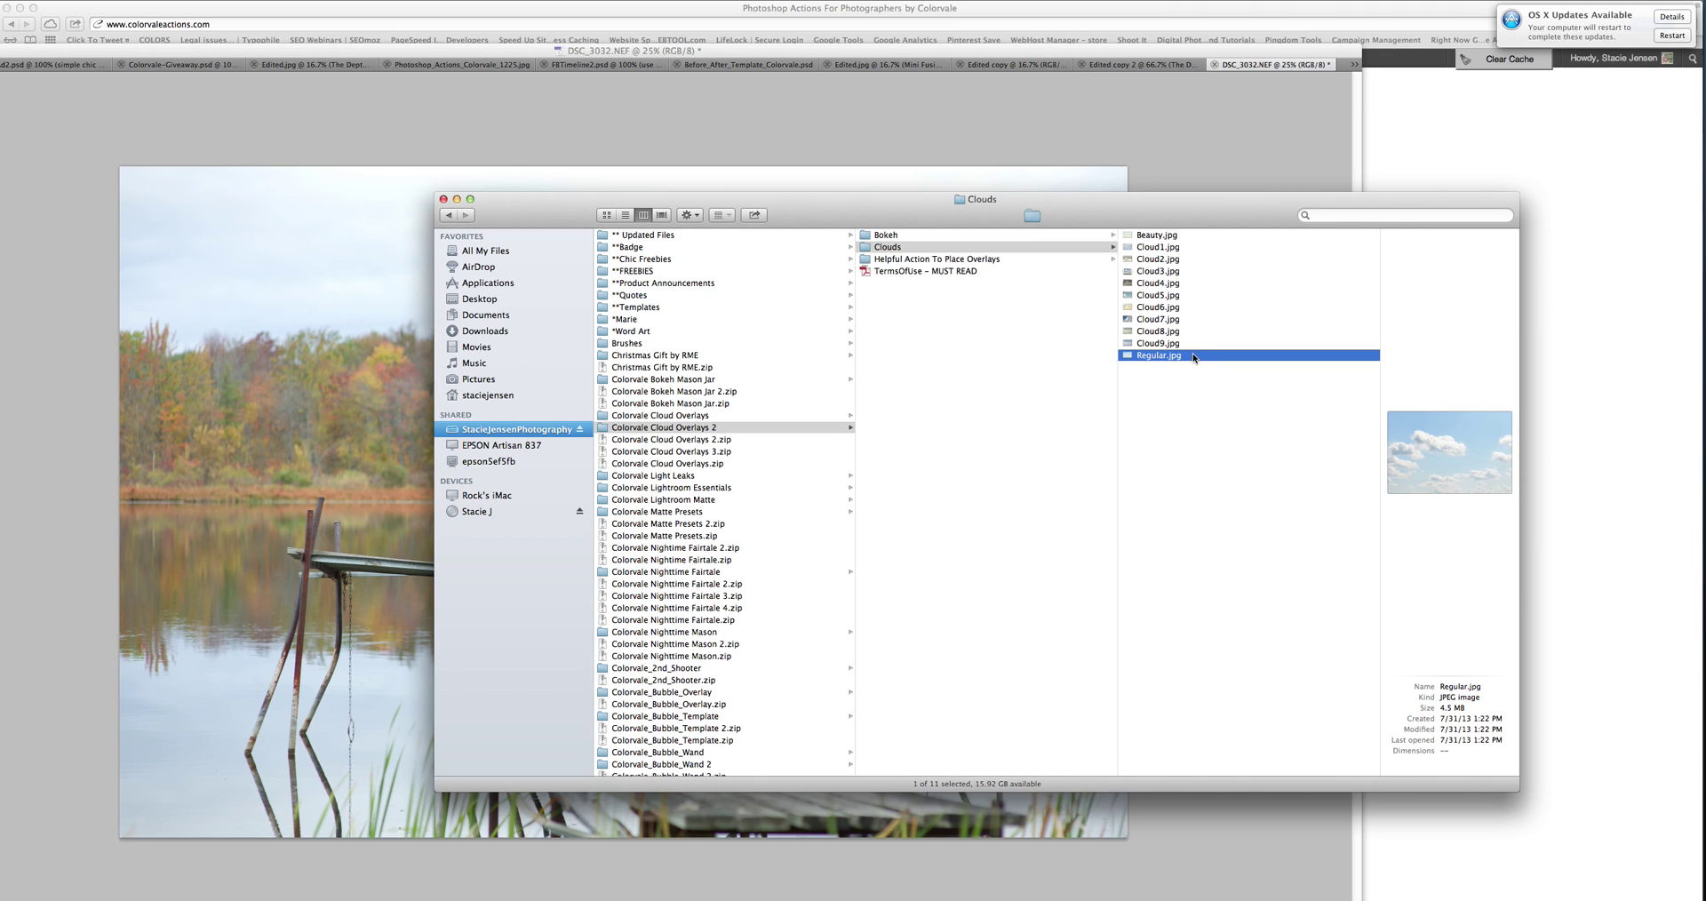
{"action": "left_click_drag", "start_coordinate": [1193, 358], "coordinate": [399, 374]}
Scale the Regular cloud layer proportionally to the photo's width, move it over the sky, and commit.
{"action": "left_click", "coordinate": [699, 140]}
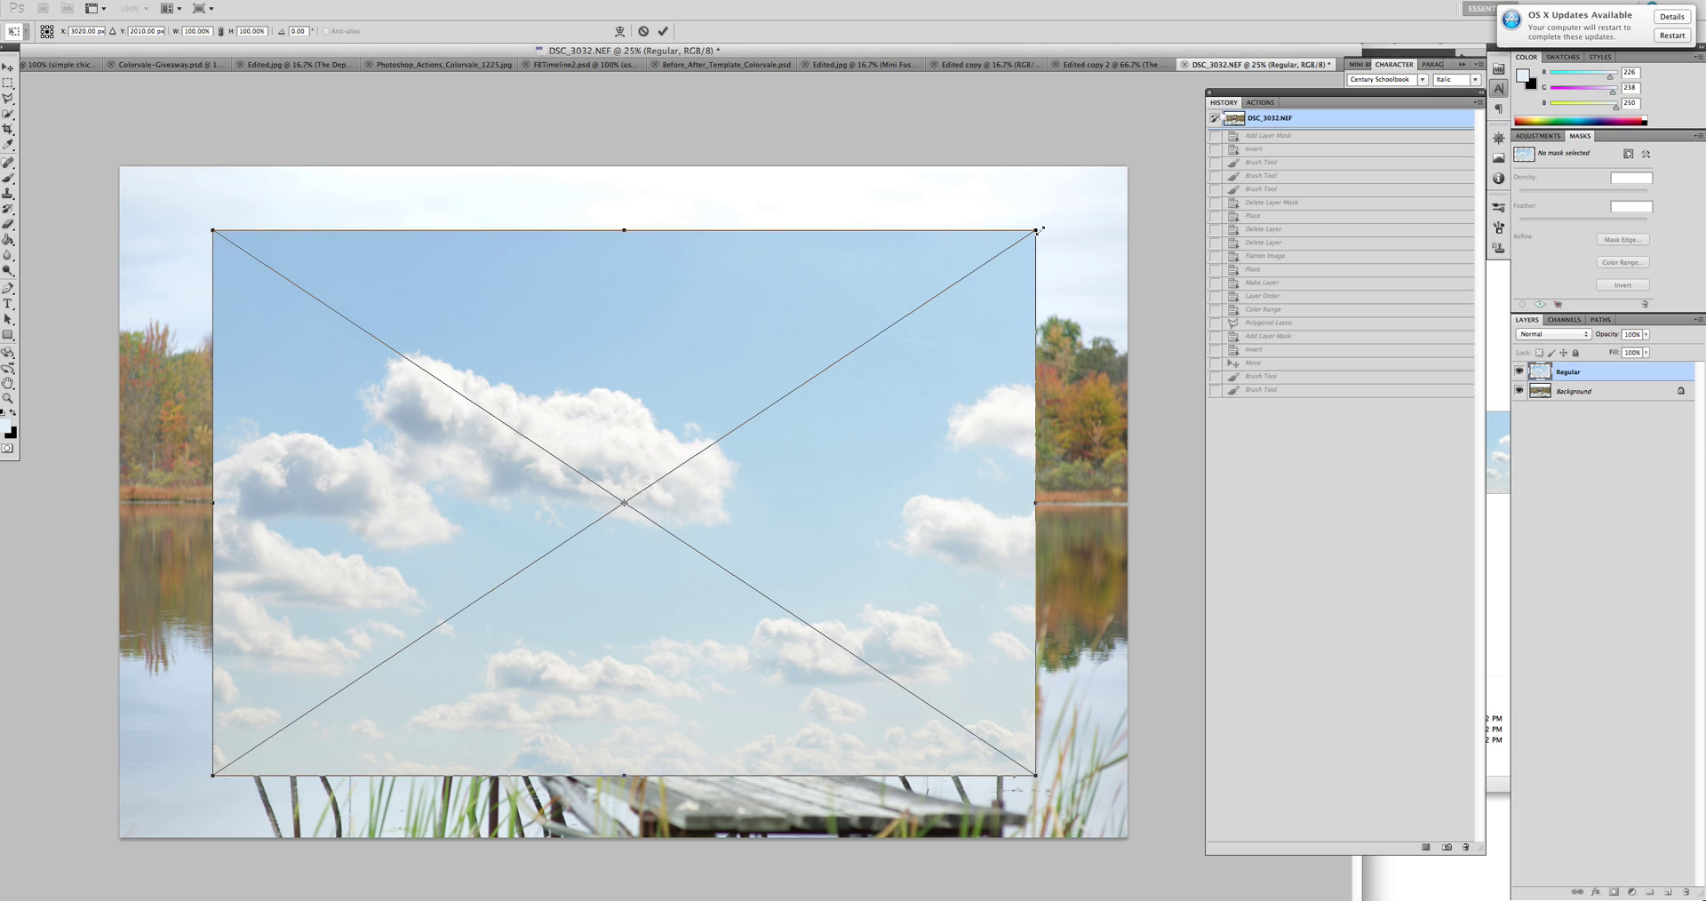
{"action": "left_click_drag", "start_coordinate": [1039, 229], "coordinate": [1147, 156]}
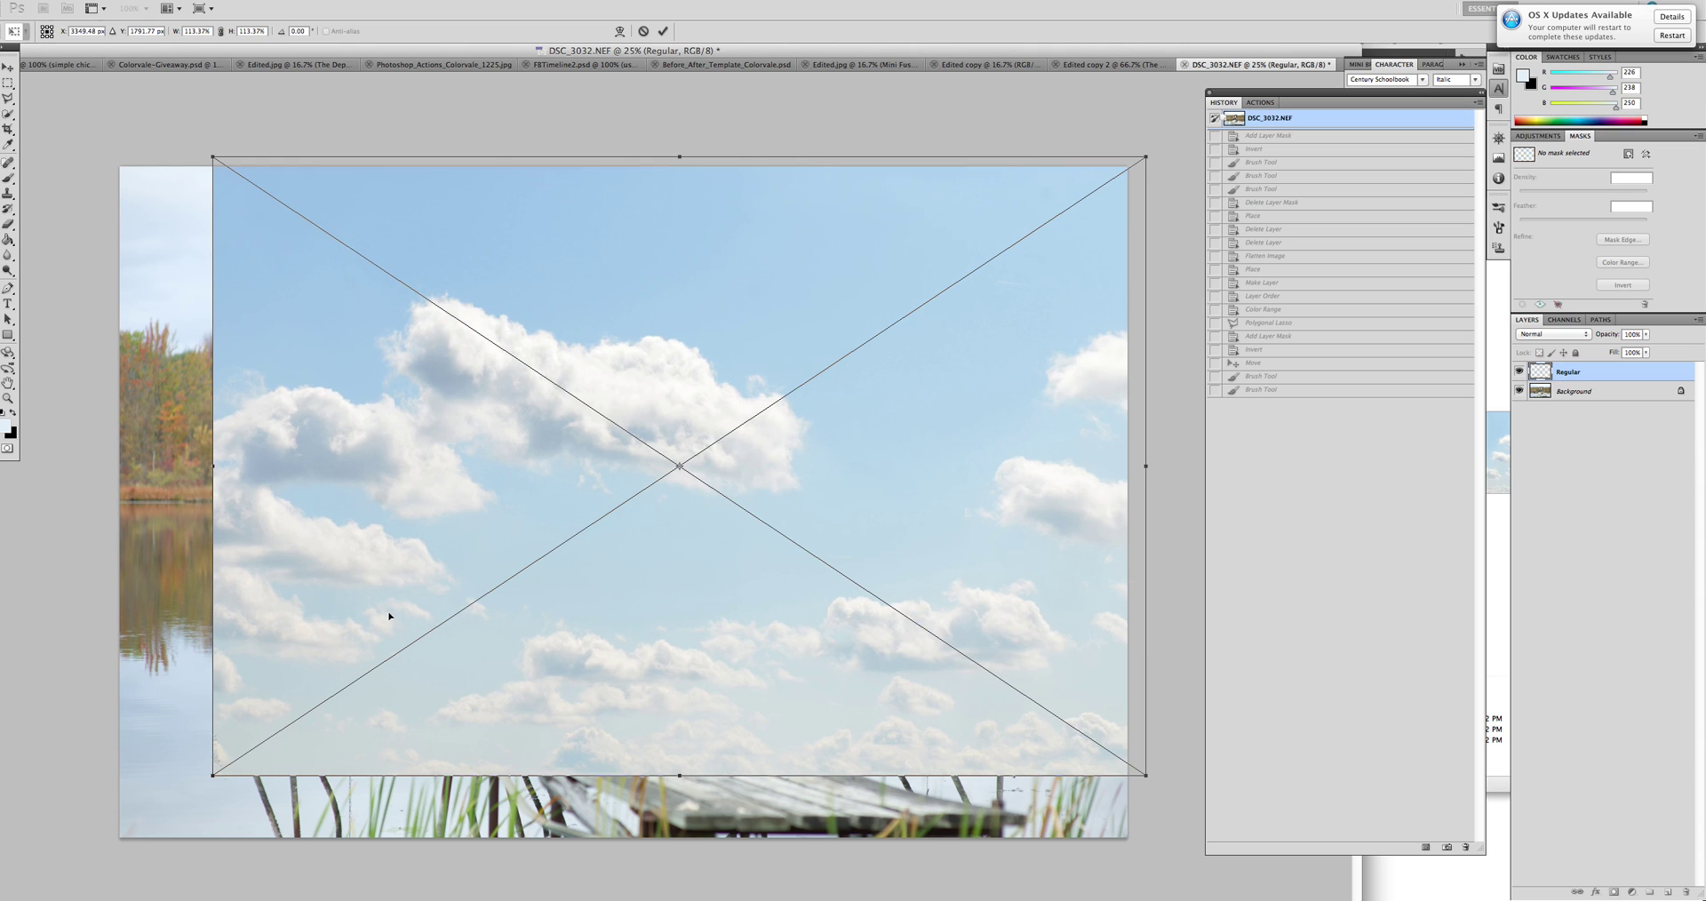
{"action": "left_click_drag", "start_coordinate": [213, 775], "coordinate": [108, 844]}
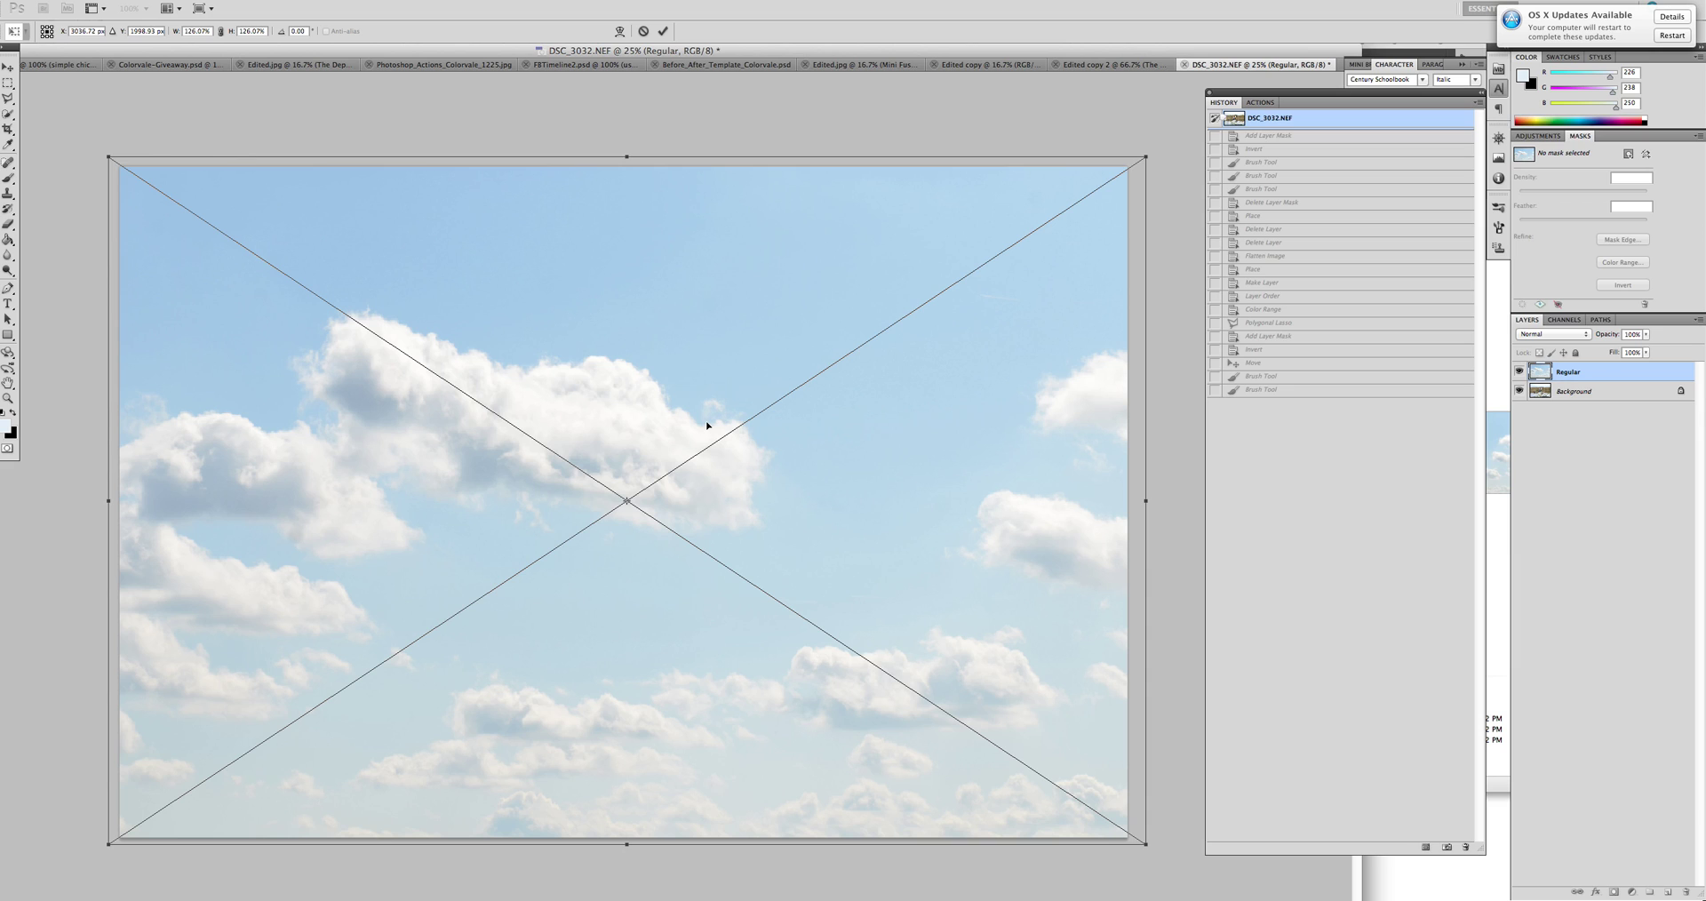
{"action": "left_click_drag", "start_coordinate": [685, 430], "coordinate": [677, 190]}
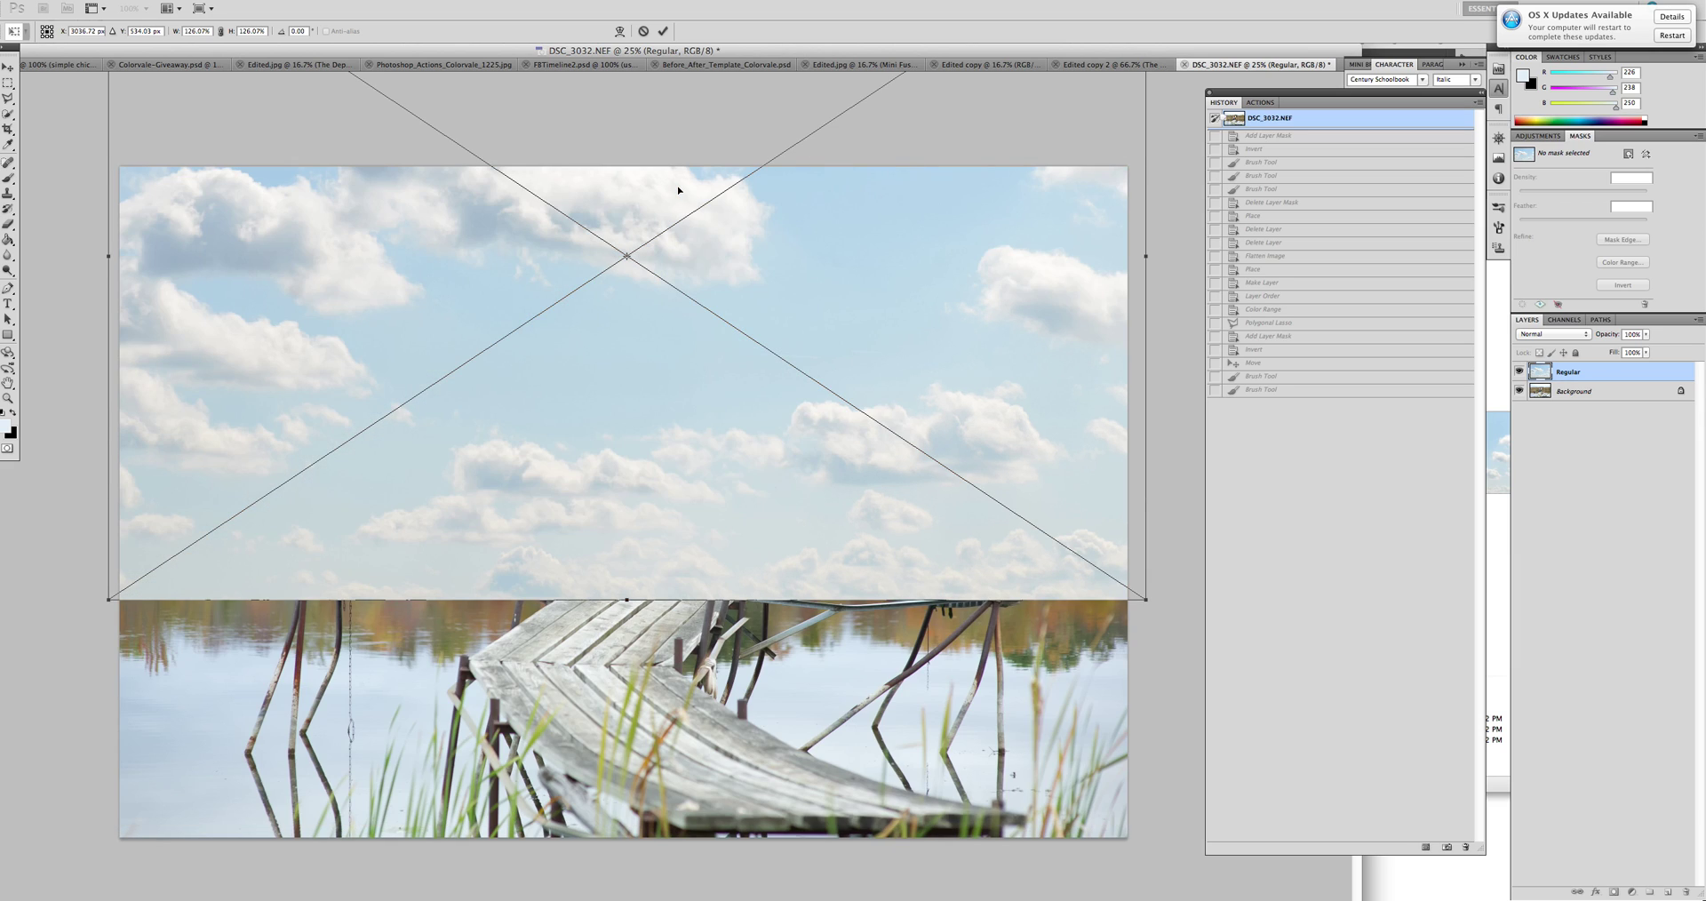
{"action": "left_click", "coordinate": [663, 31]}
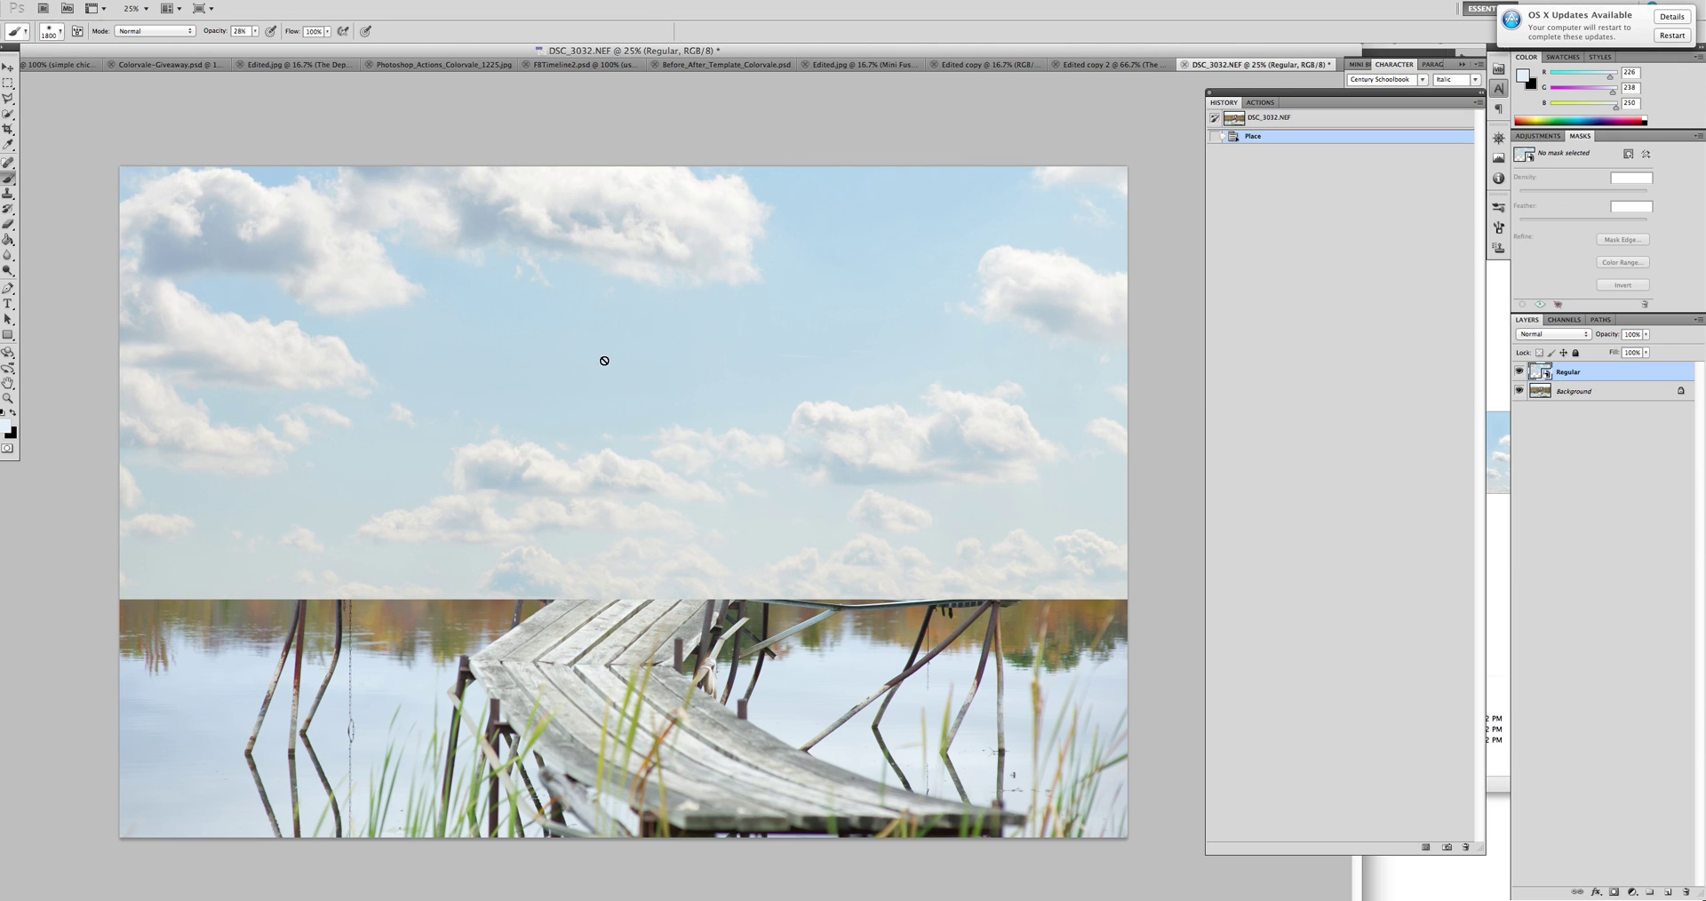
Nudge the clouds higher, convert Background to Layer 0, and stack it above Regular.
{"action": "key", "text": "v"}
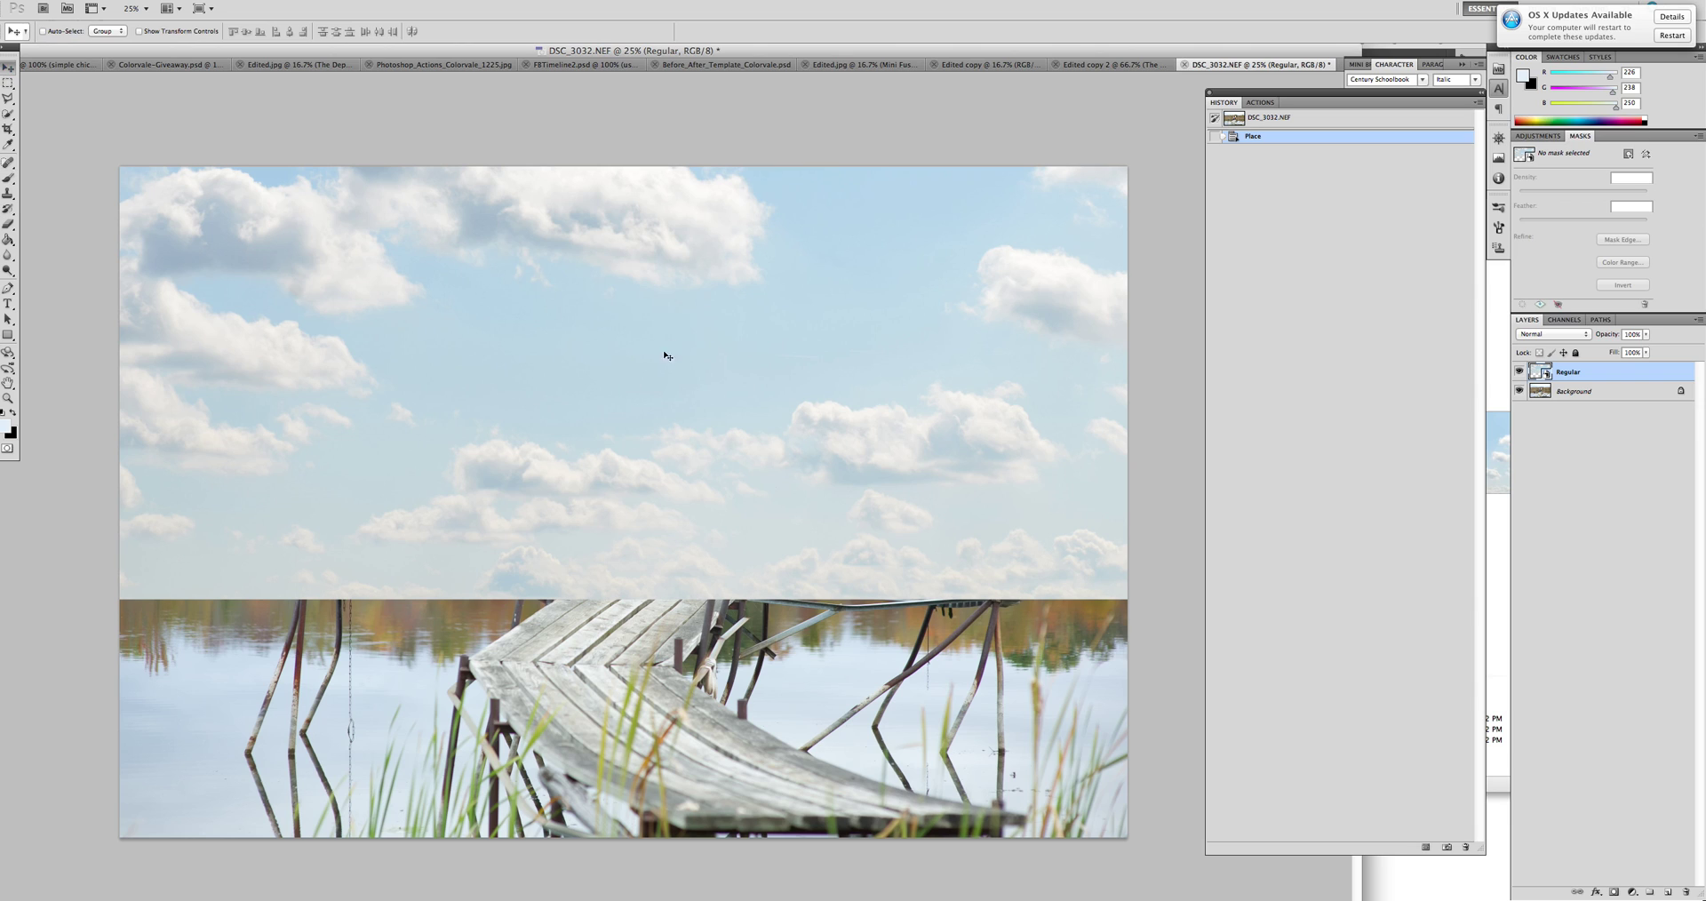
{"action": "left_click_drag", "start_coordinate": [654, 366], "coordinate": [645, 240]}
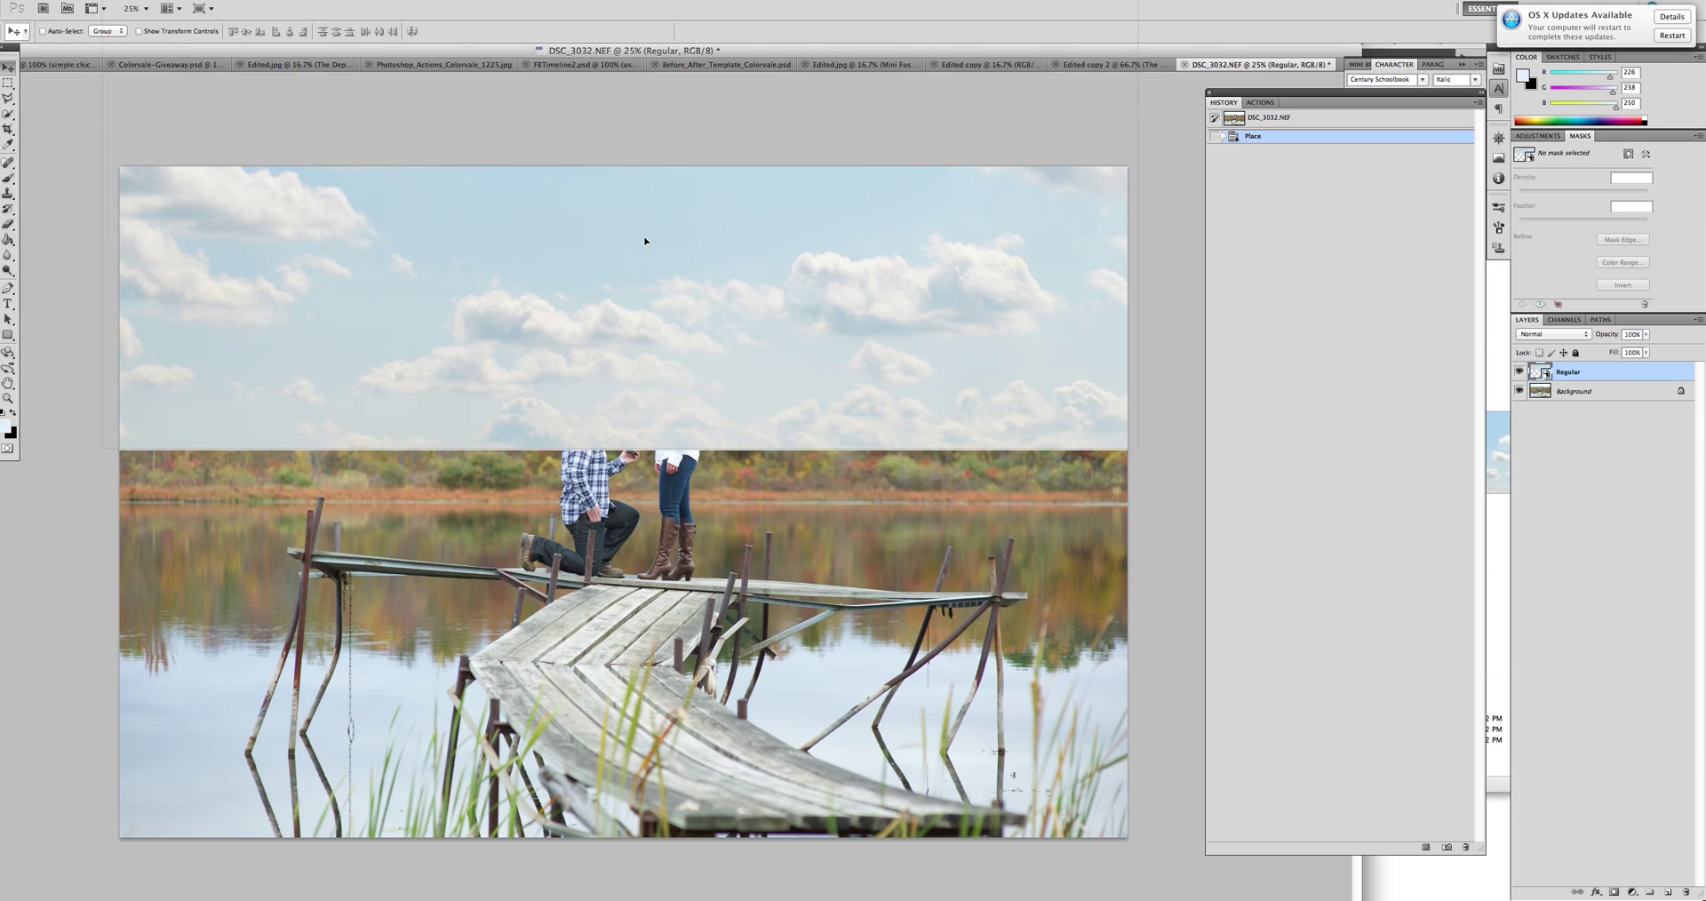
{"action": "left_click", "coordinate": [1585, 391]}
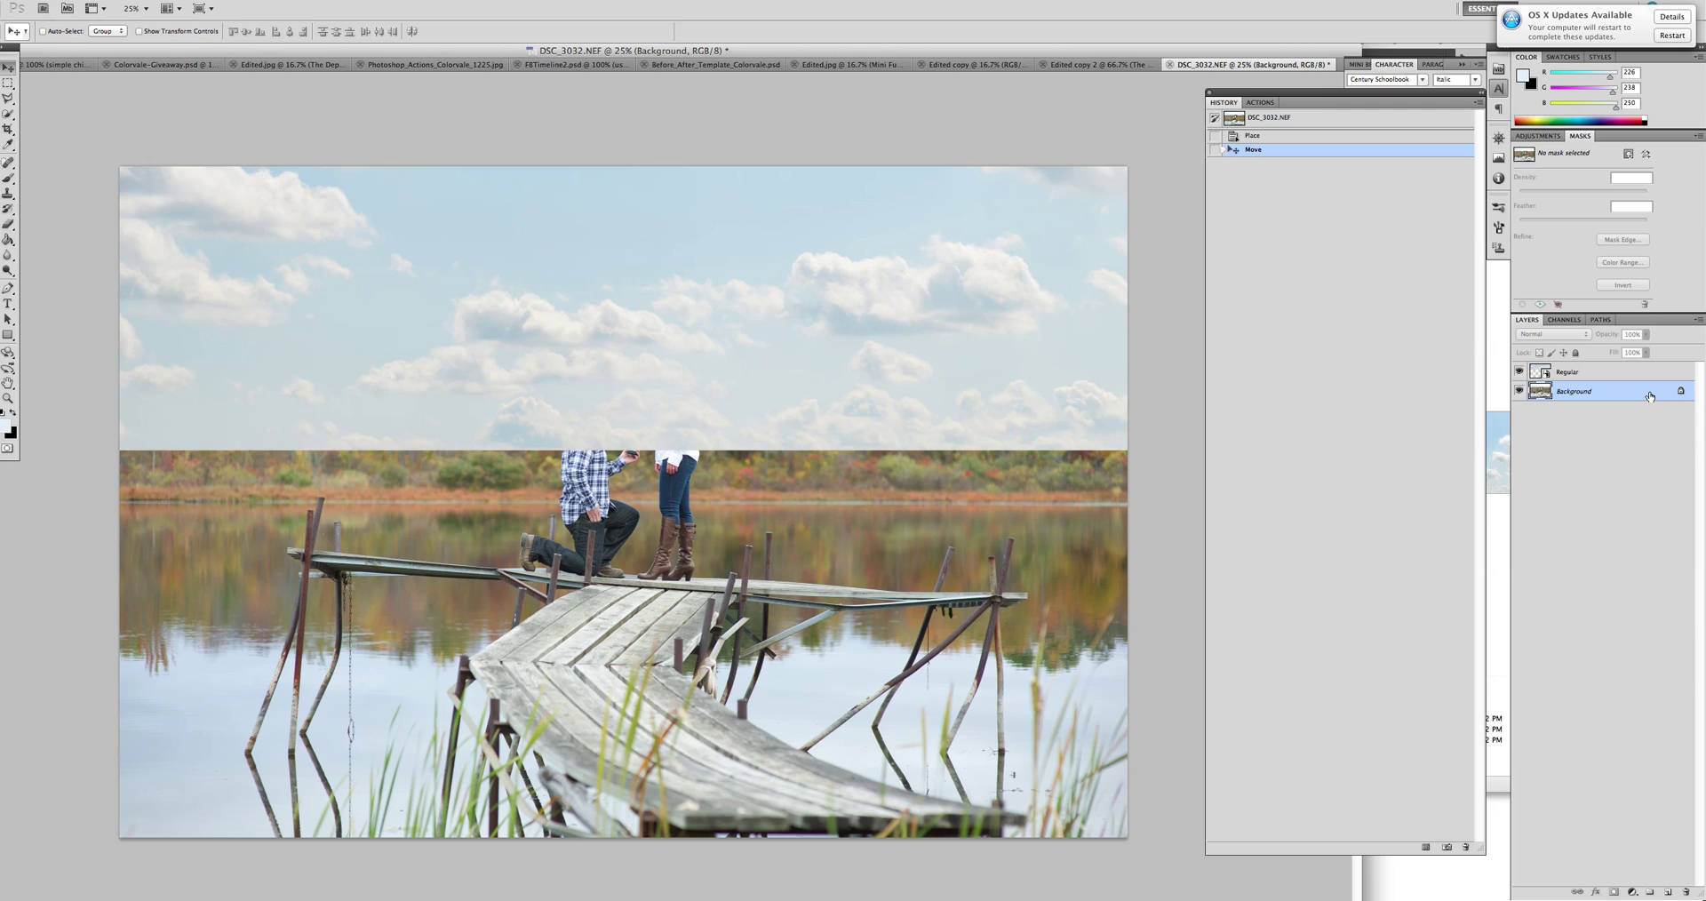
{"action": "double_click", "coordinate": [1629, 396]}
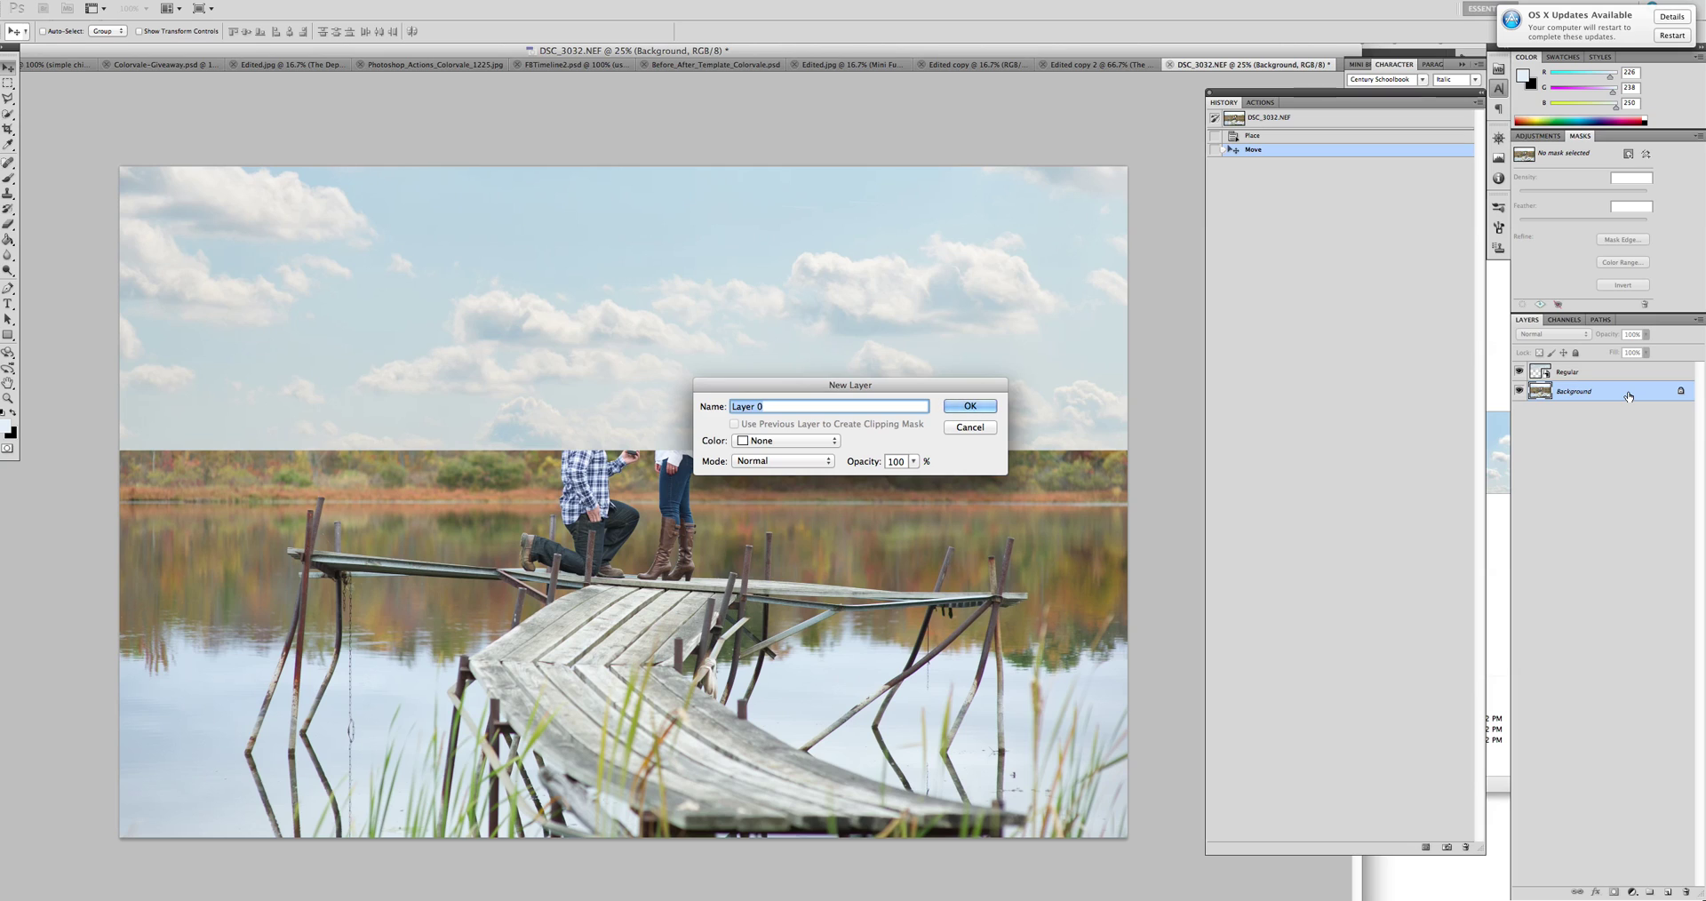
{"action": "key", "text": "Return"}
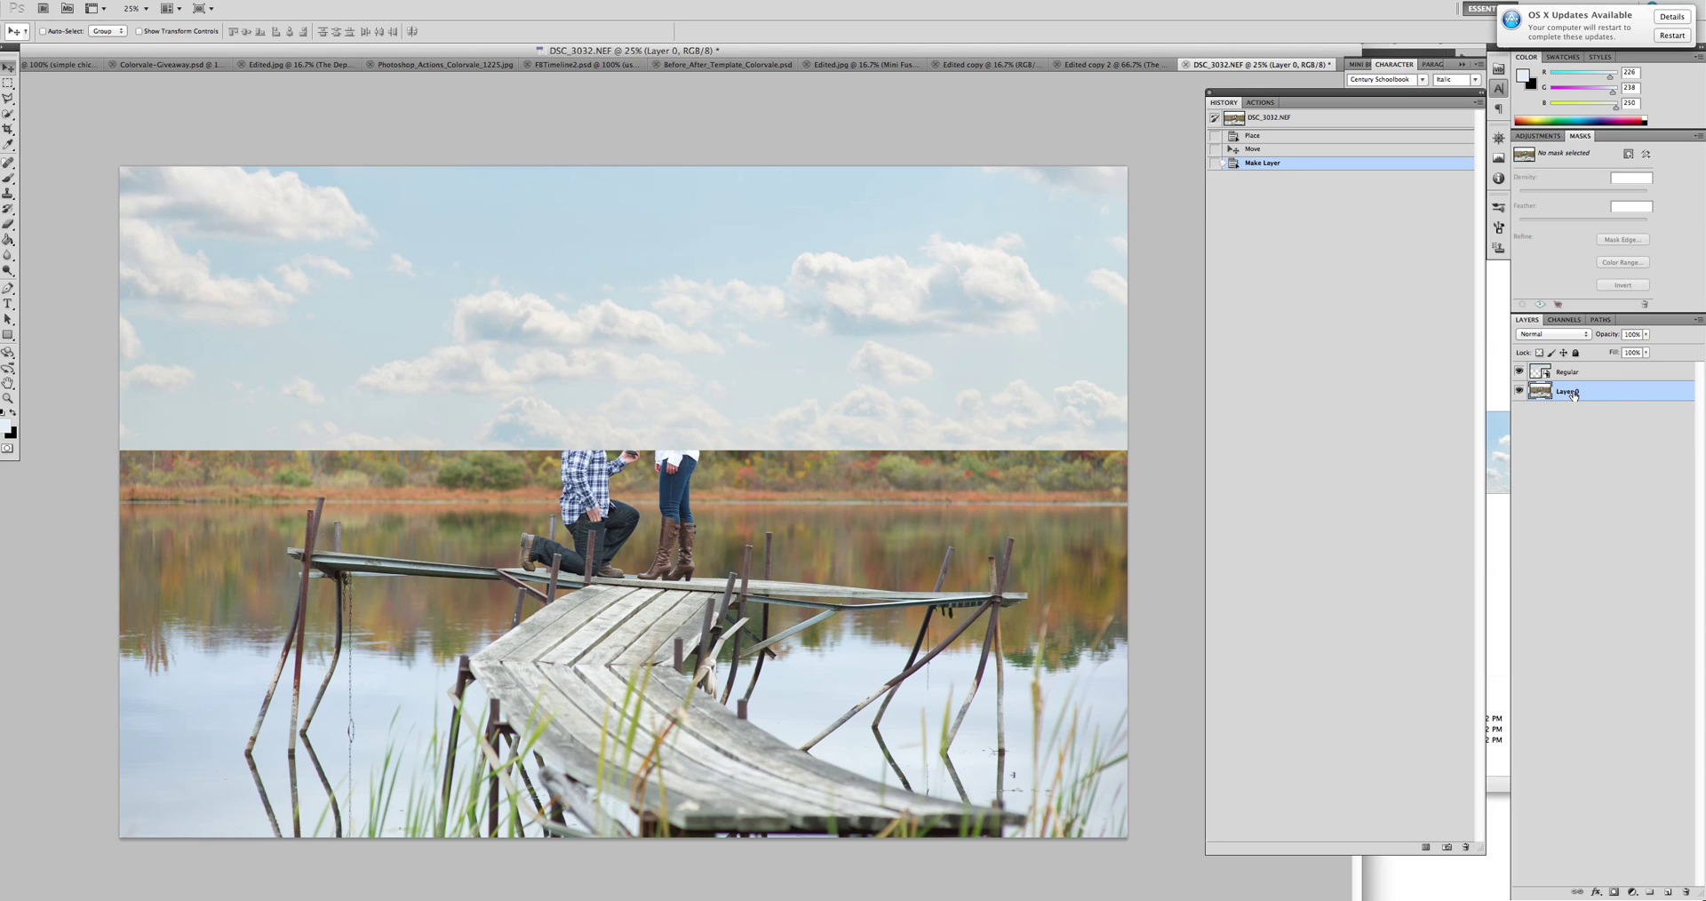
{"action": "left_click_drag", "start_coordinate": [1573, 393], "coordinate": [1575, 369]}
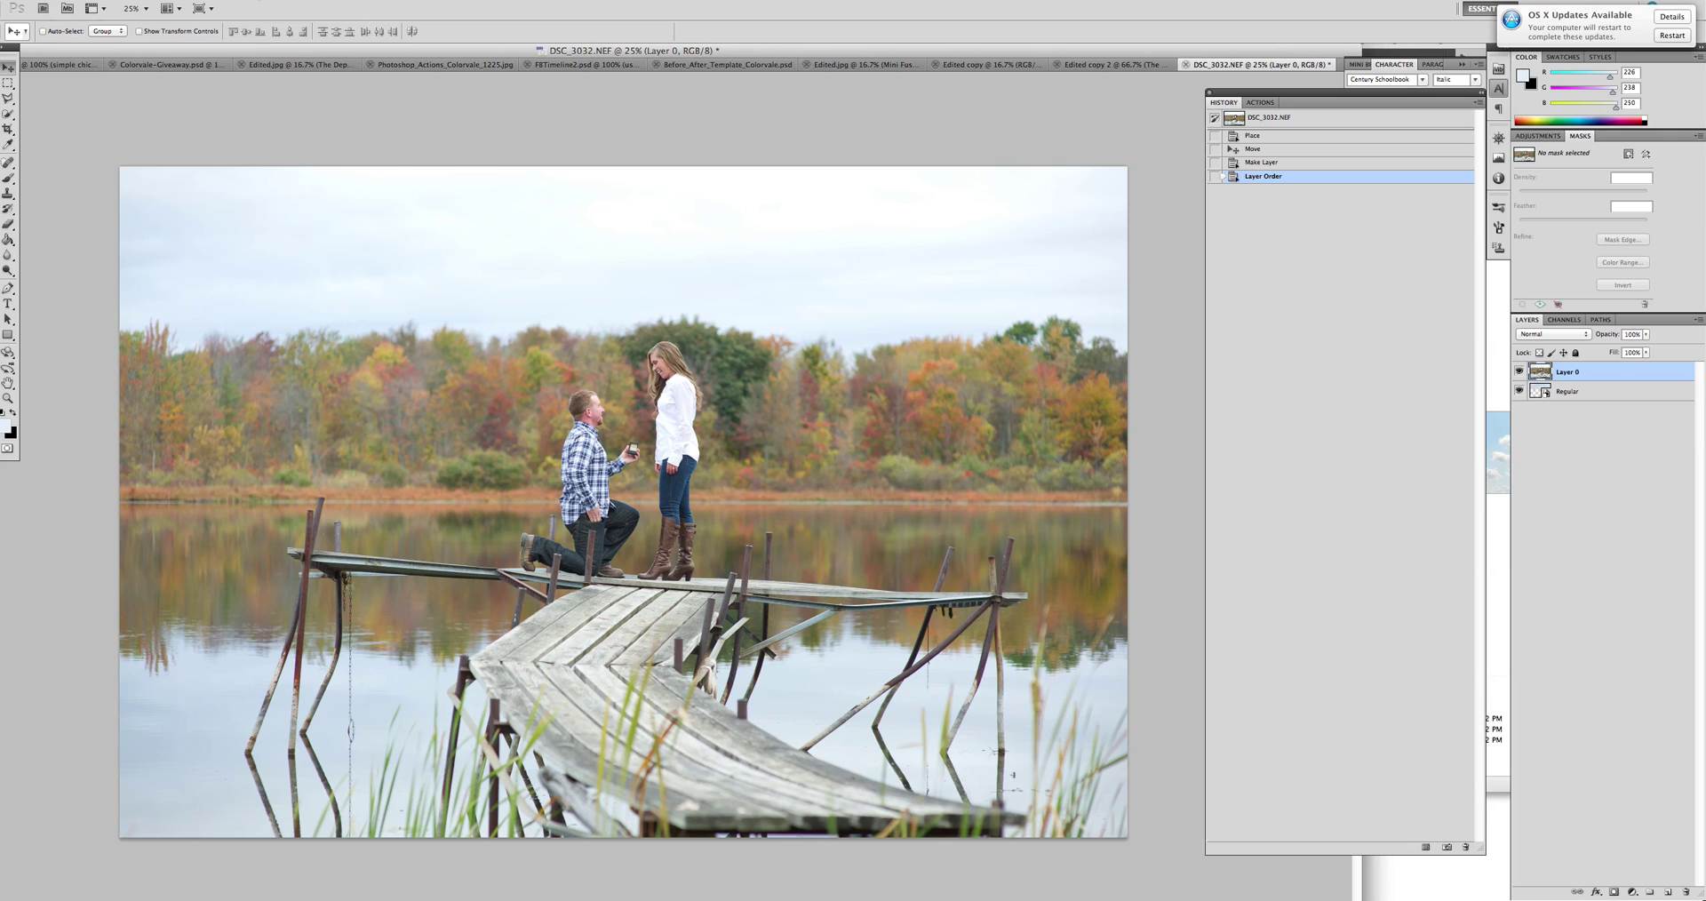
Select the pale sky with Color Range at Fuzziness 40, sampling five sky tones.
{"action": "left_click", "coordinate": [238, 0]}
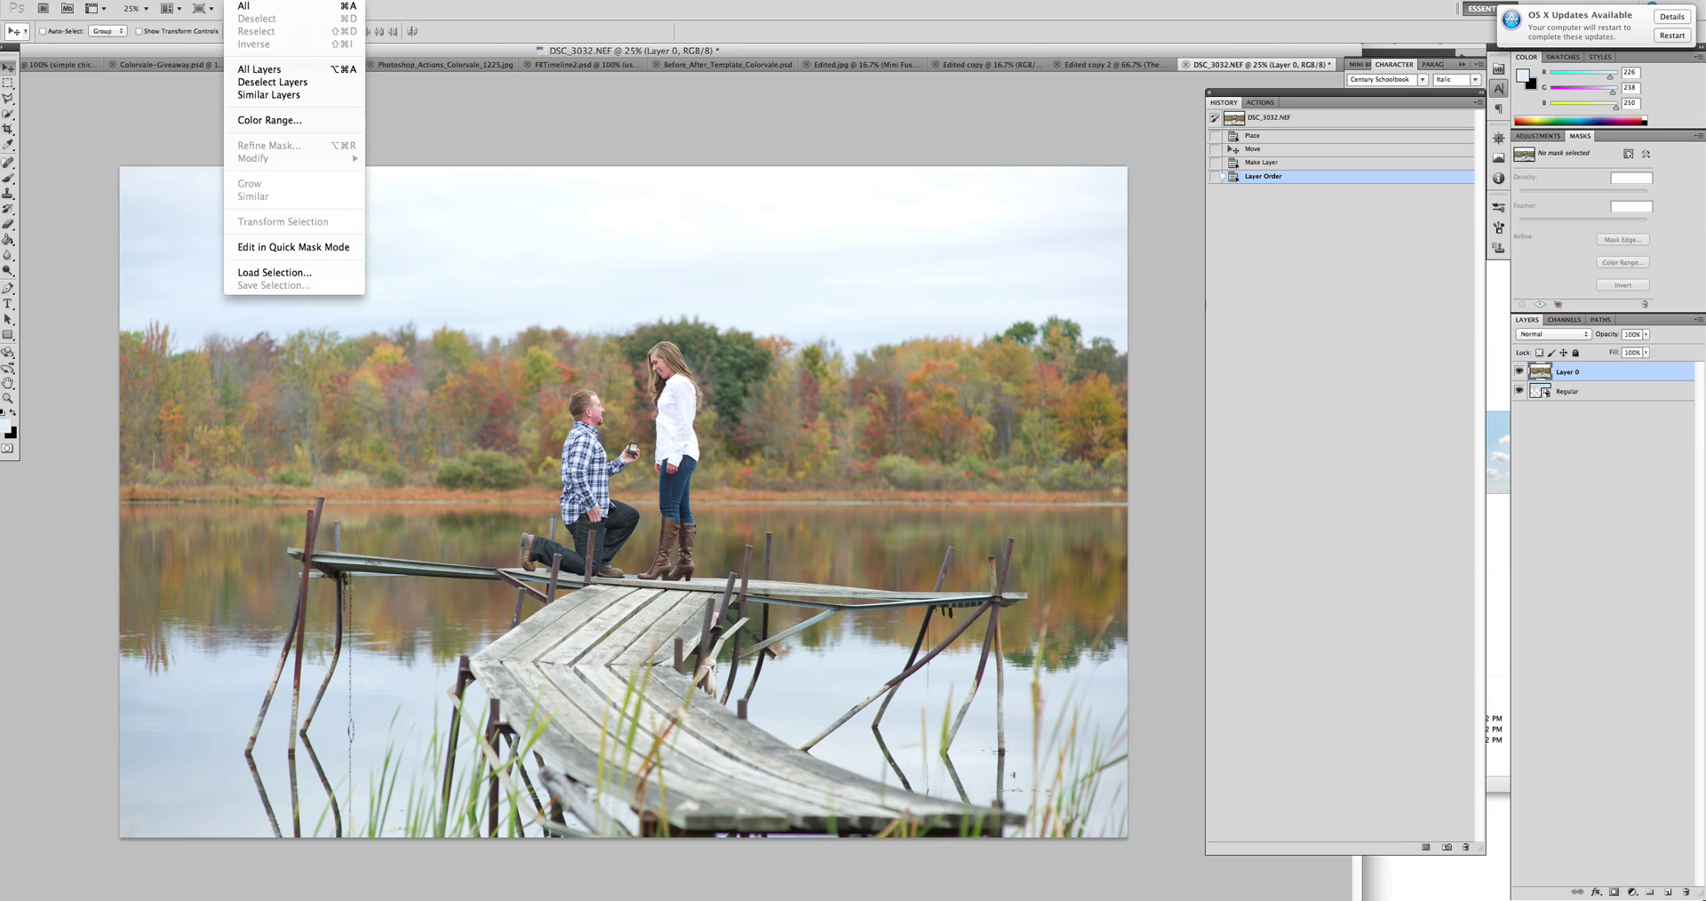
{"action": "left_click", "coordinate": [275, 122]}
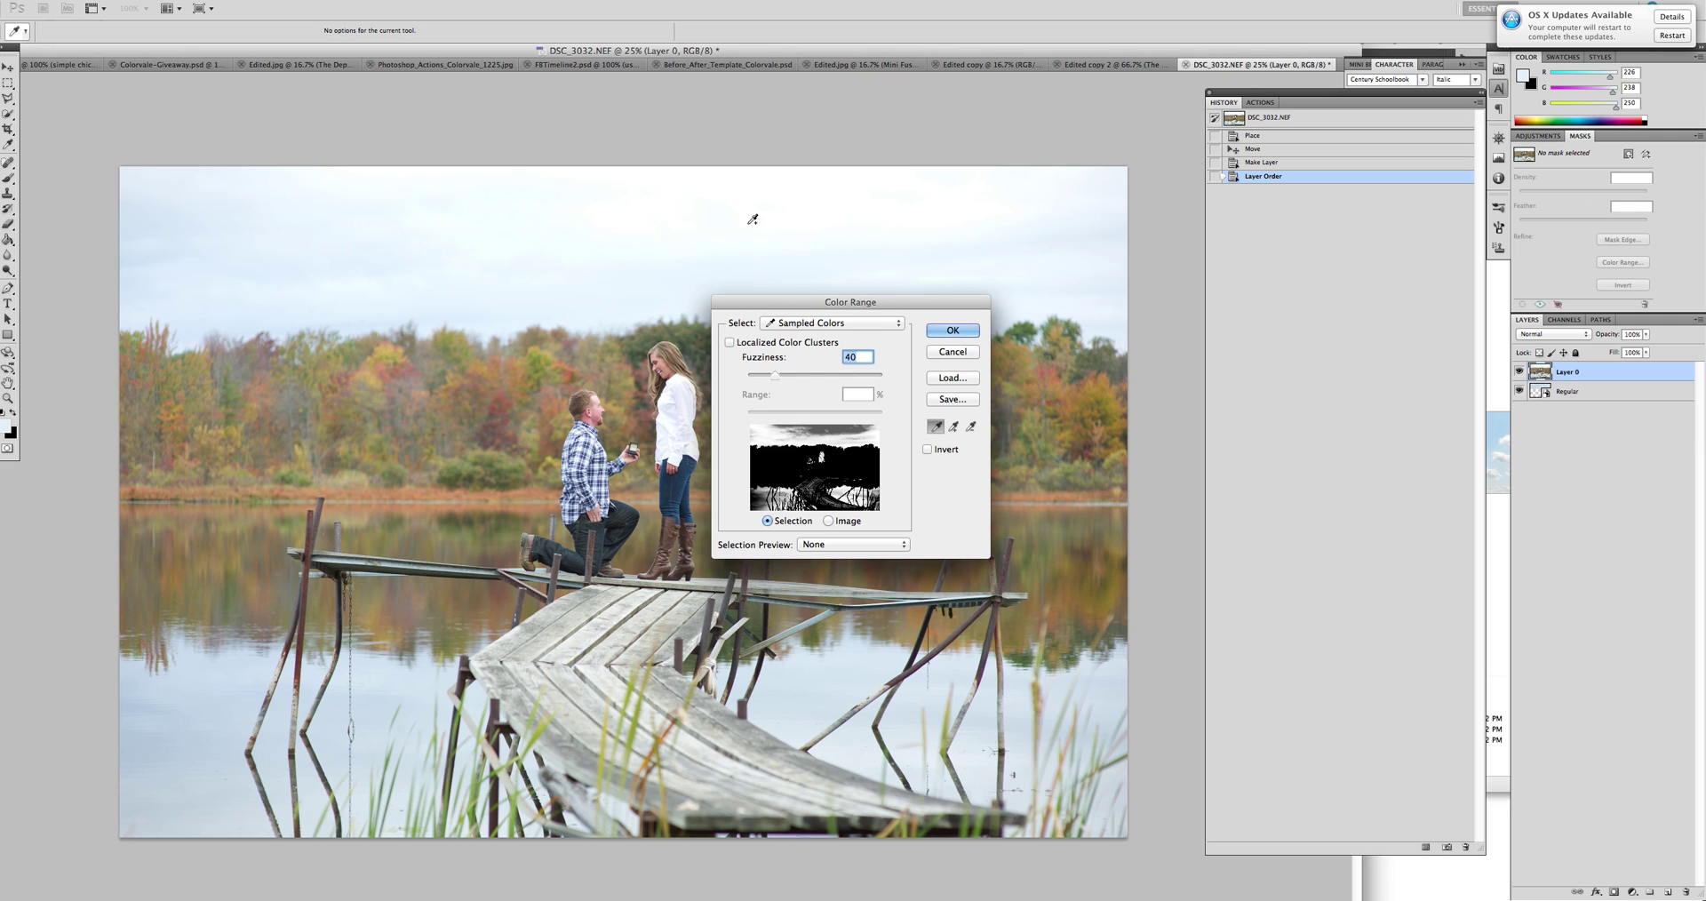
{"action": "left_click", "coordinate": [715, 168]}
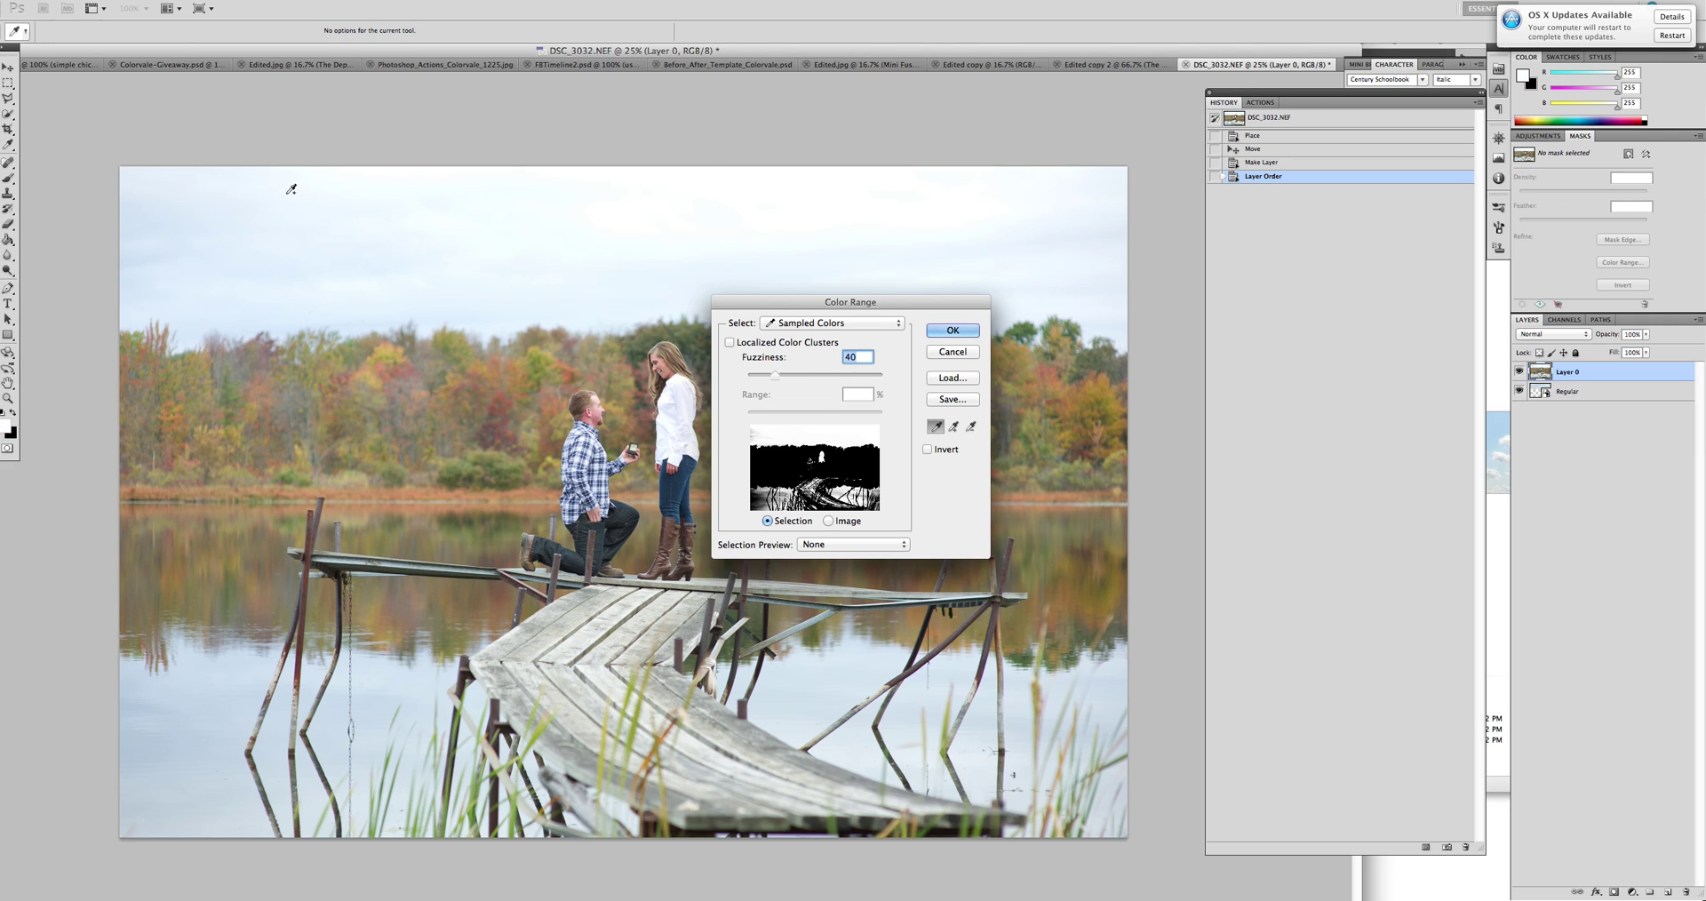
{"action": "left_click", "coordinate": [136, 208]}
{"action": "left_click", "coordinate": [133, 228]}
{"action": "left_click", "coordinate": [128, 265]}
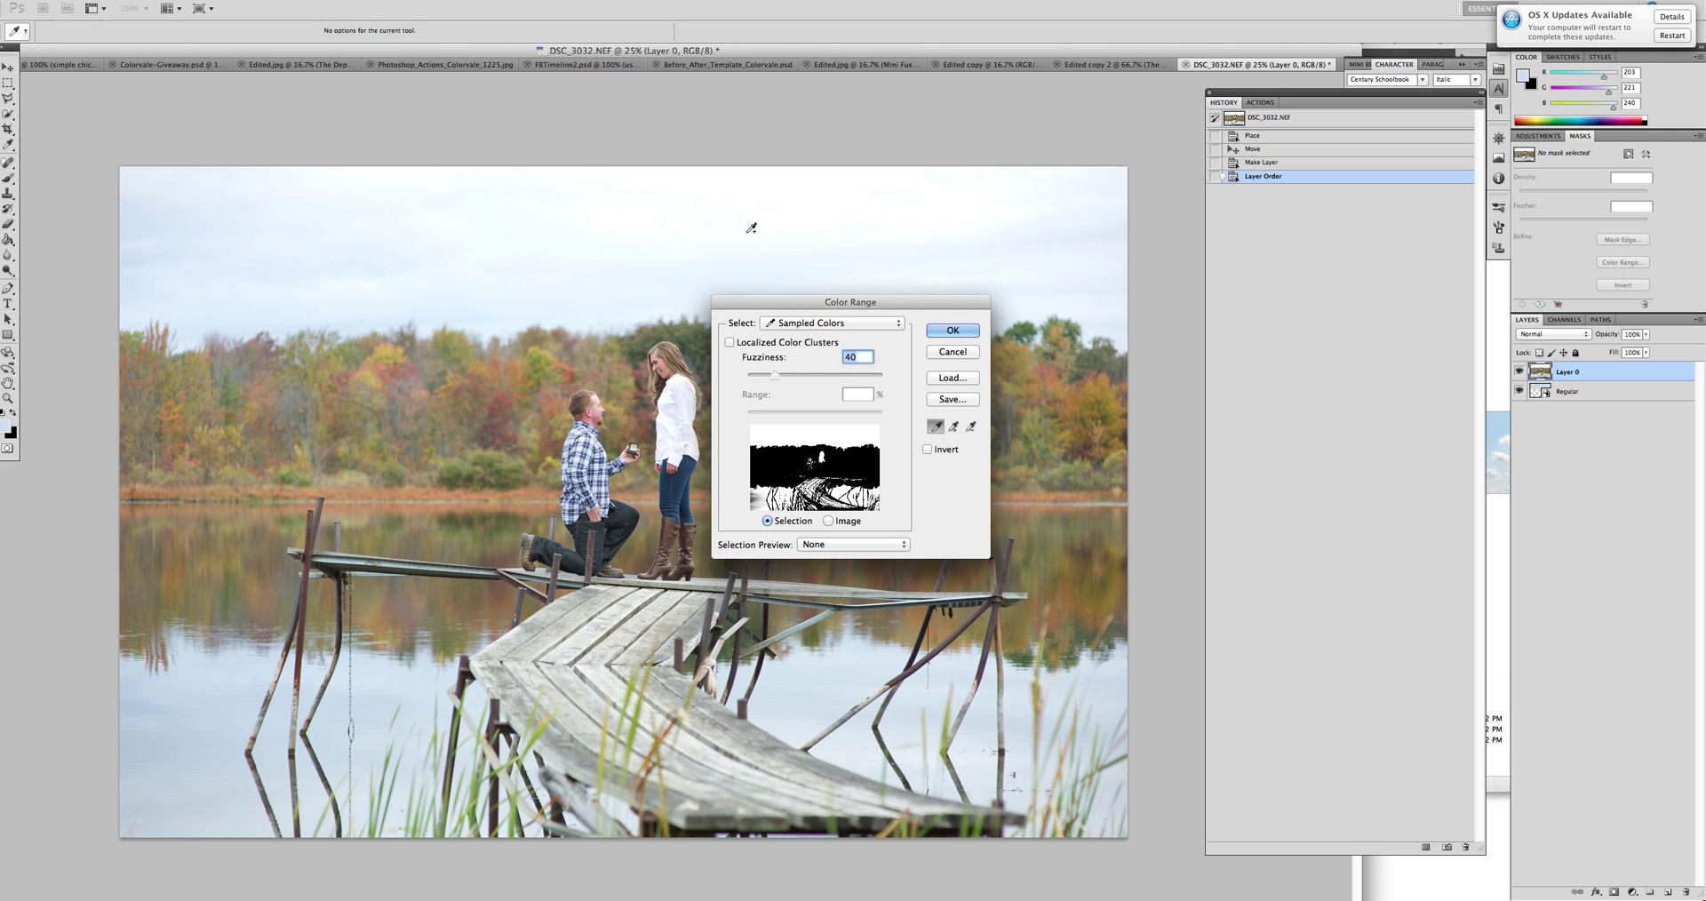
{"action": "left_click", "coordinate": [1113, 298]}
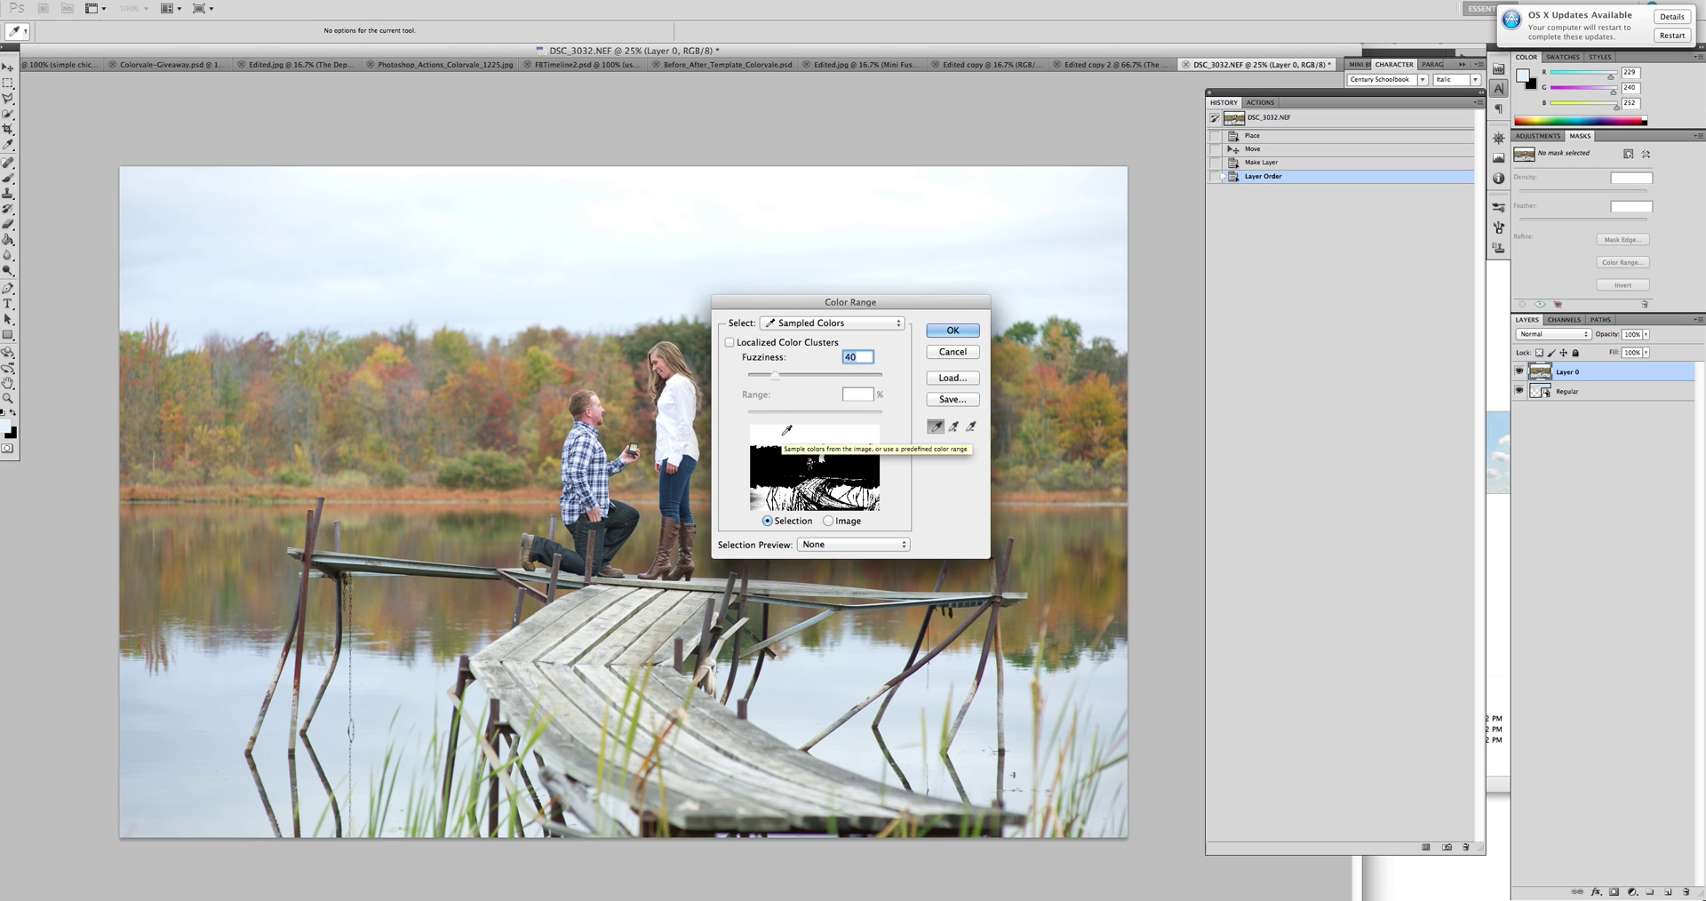
Accept the Color Range sky selection and switch to the Polygonal Lasso tool.
{"action": "left_click", "coordinate": [952, 330]}
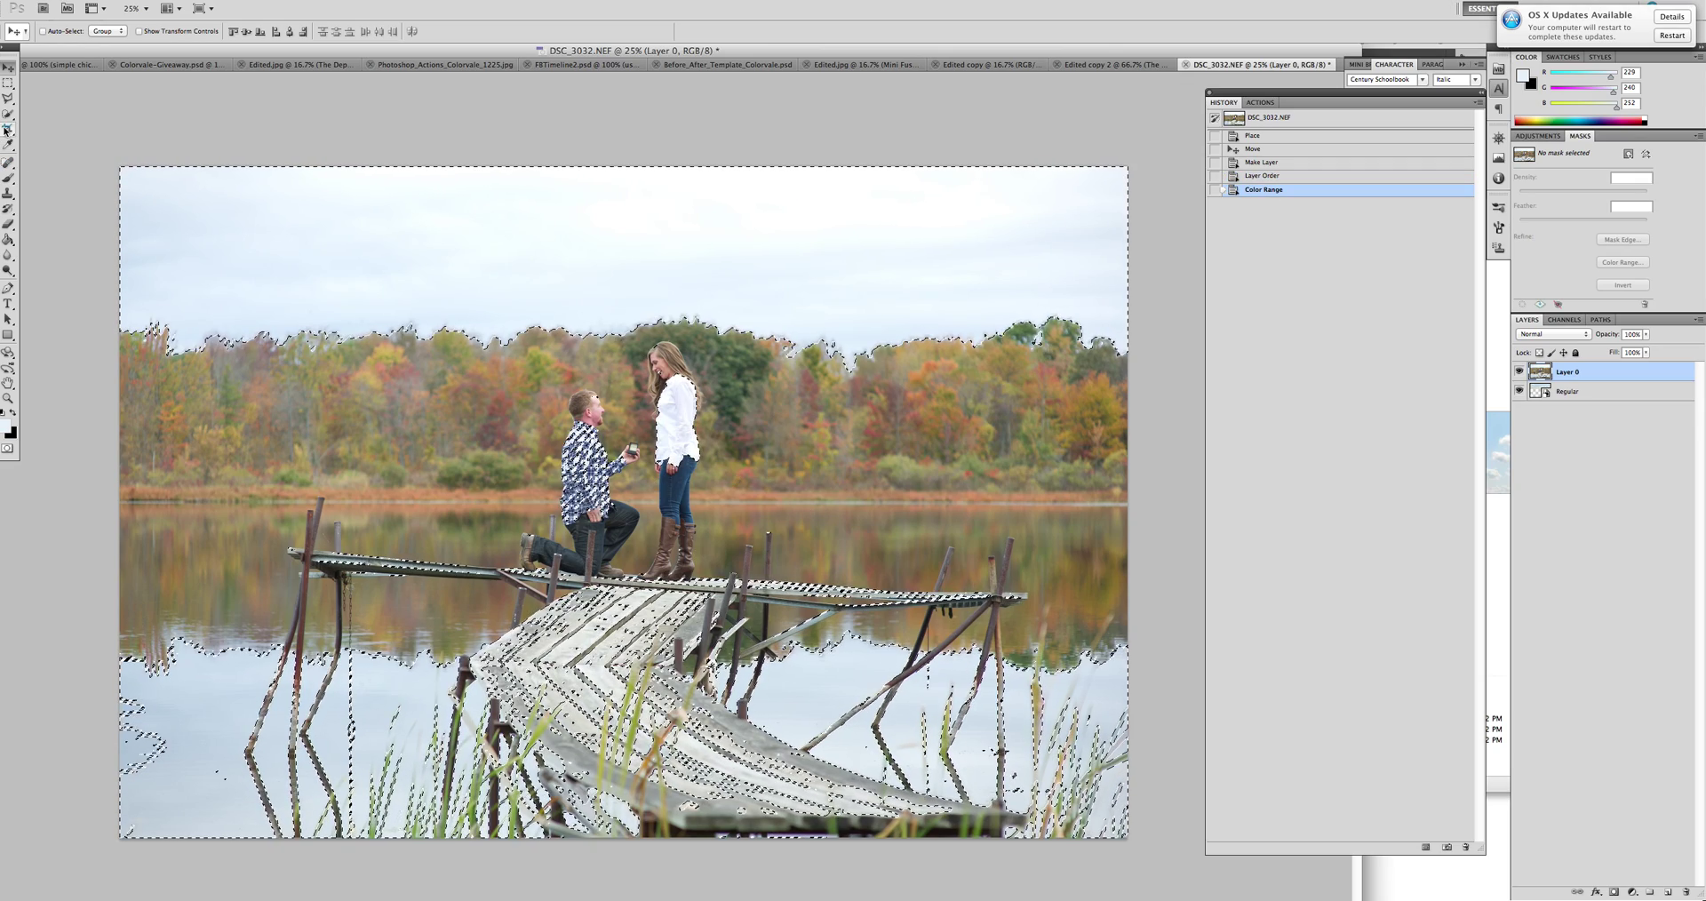
{"action": "left_click", "coordinate": [7, 99]}
{"action": "left_click", "coordinate": [7, 100]}
{"action": "left_click", "coordinate": [10, 102]}
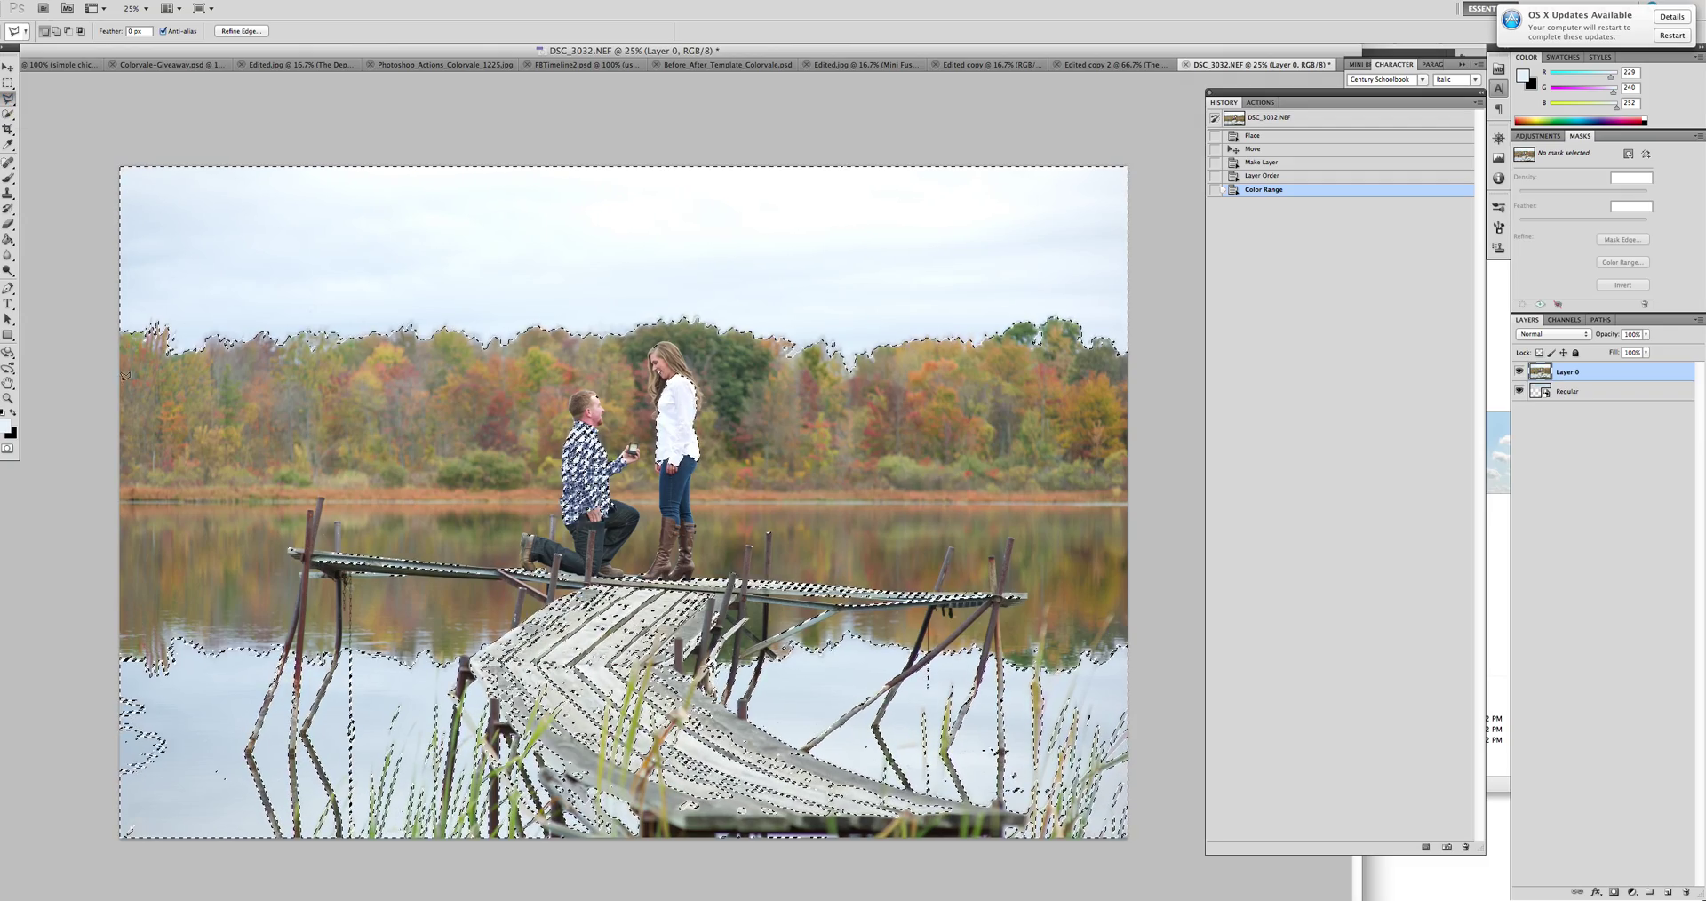
Subtract everything below the treeline from the selection with a four-corner outline.
{"action": "key", "text": "alt"}
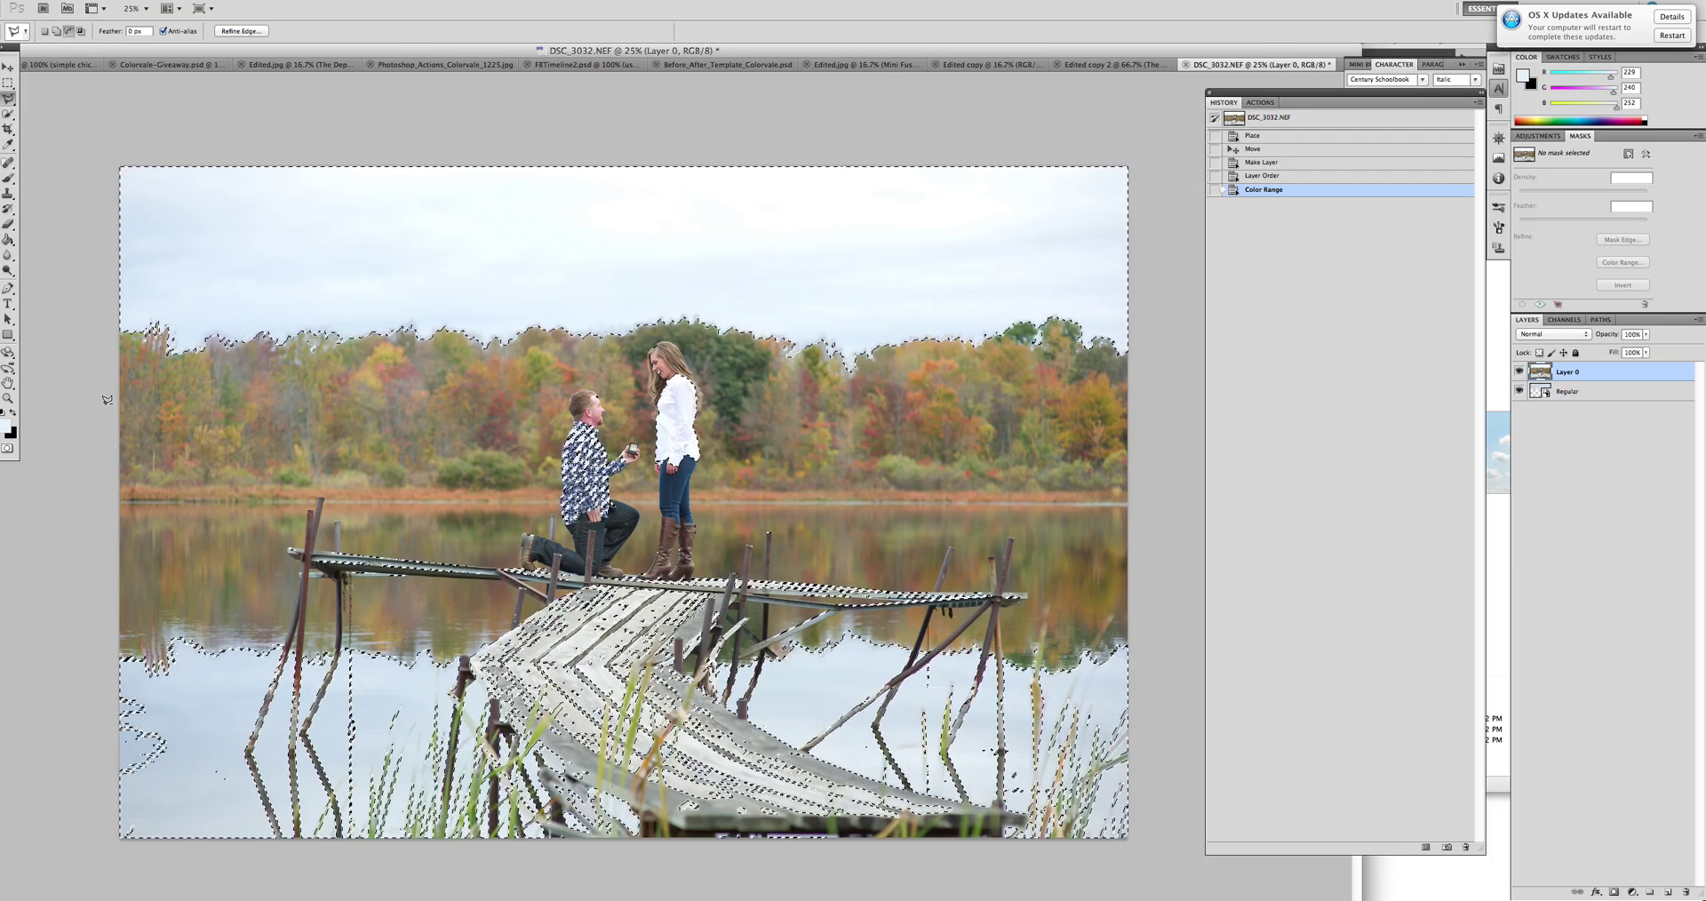
{"action": "left_click", "coordinate": [119, 392]}
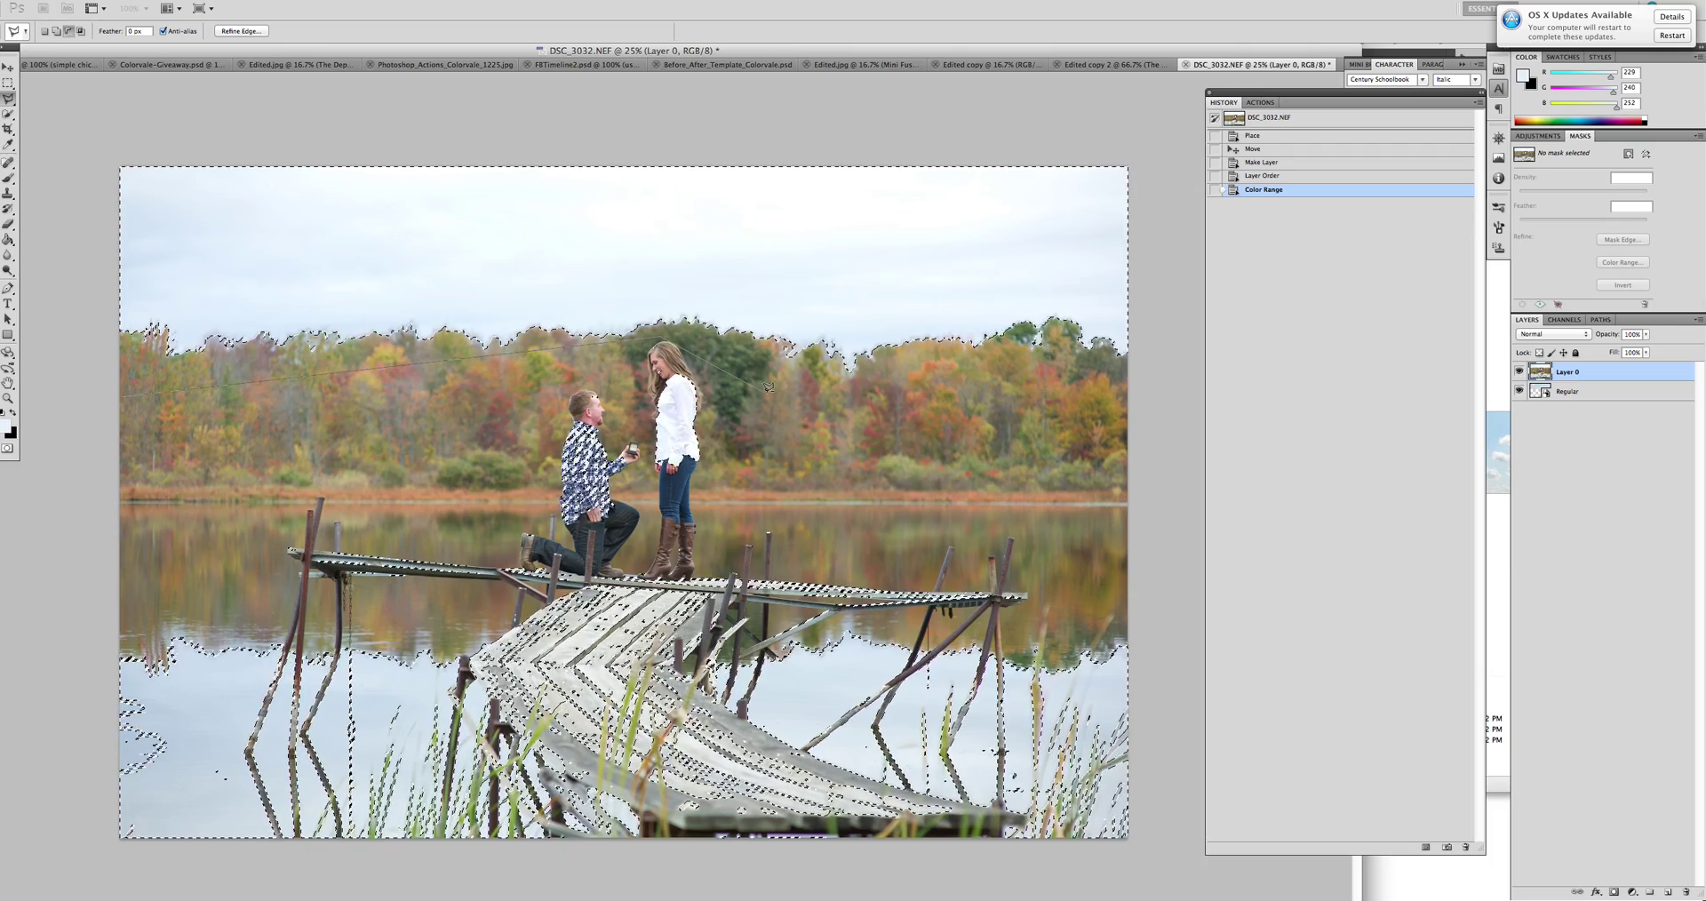
{"action": "left_click", "coordinate": [1133, 391]}
{"action": "left_click", "coordinate": [1137, 851]}
{"action": "left_click", "coordinate": [88, 858]}
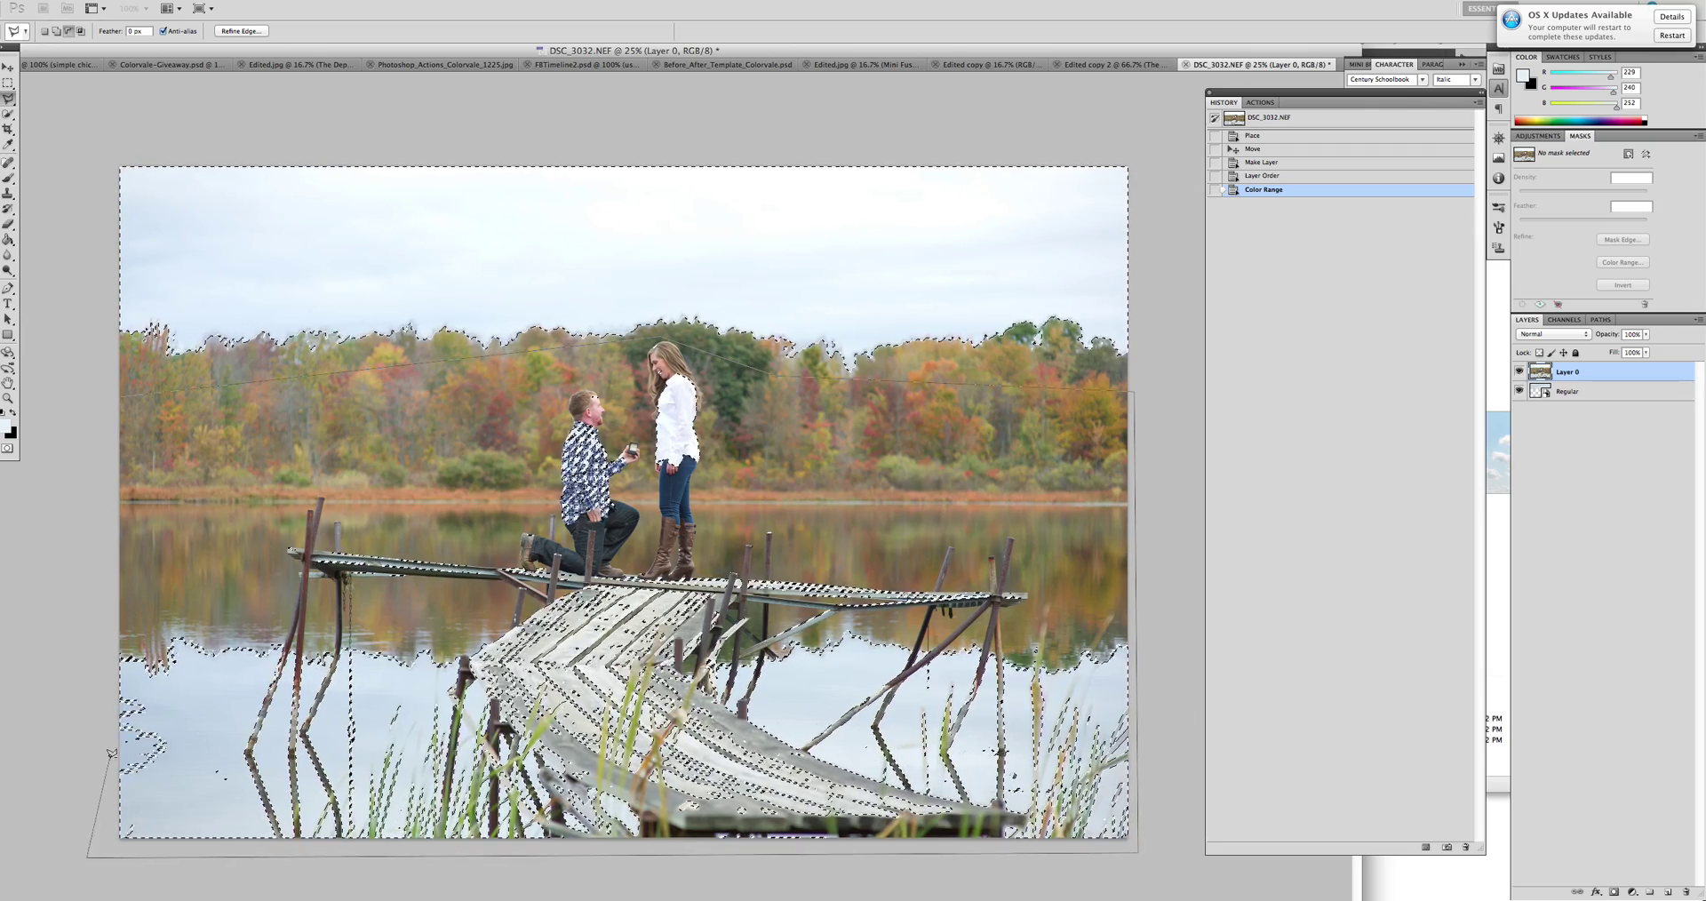
{"action": "left_click", "coordinate": [122, 396]}
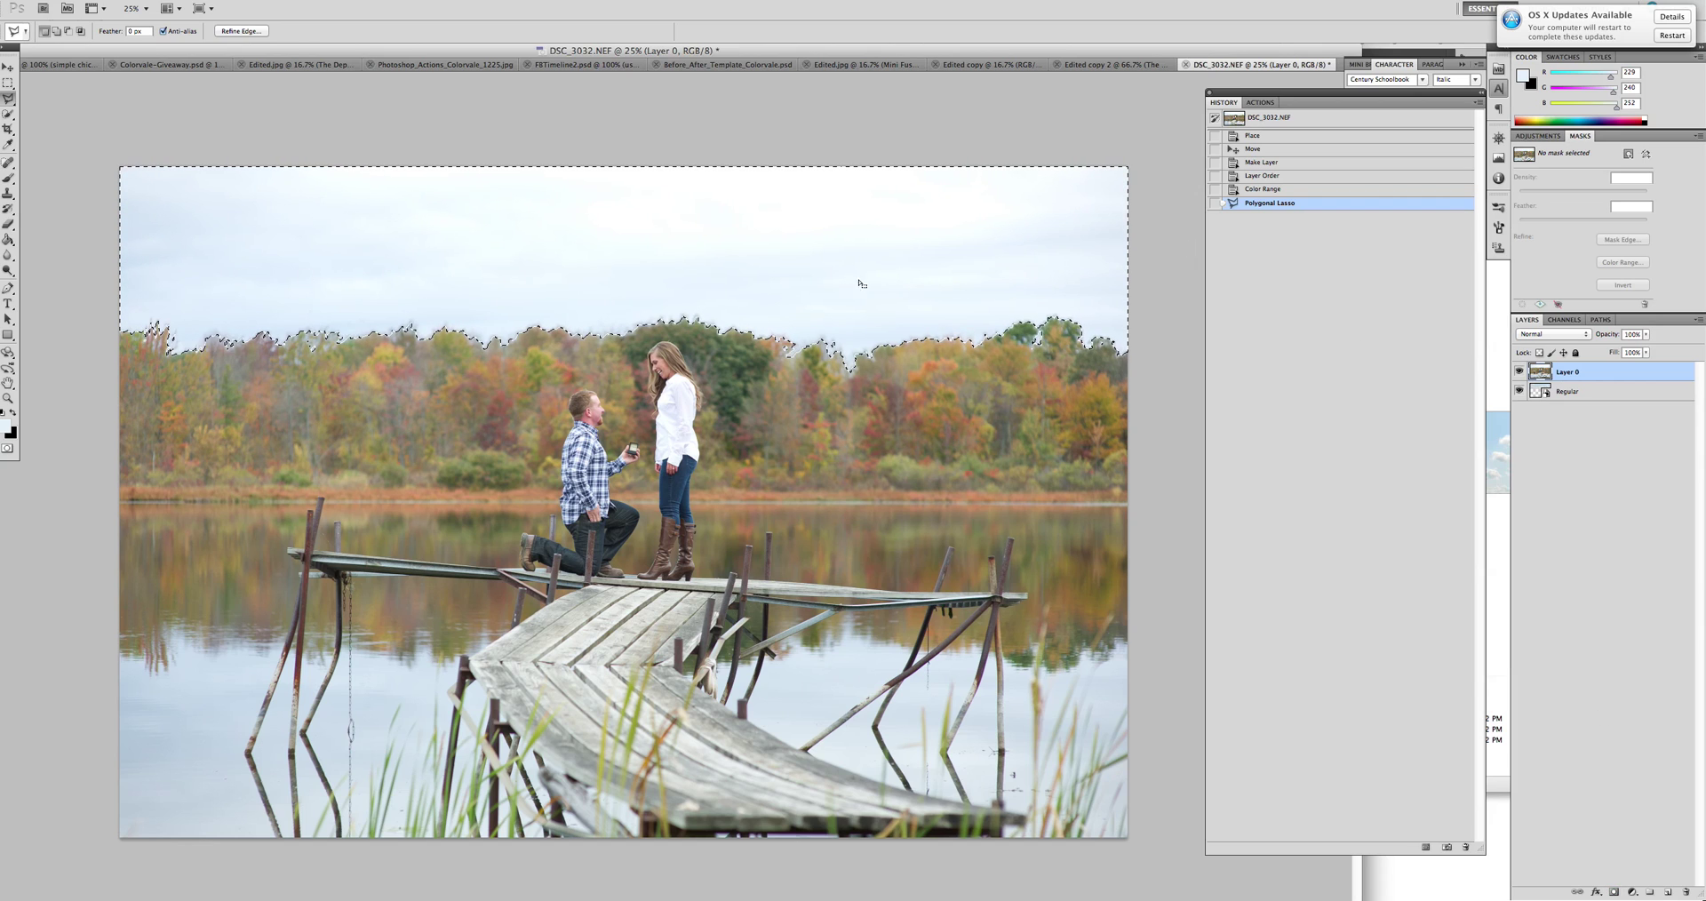
Add a layer mask to Layer 0 from the selection, invert it, and select Regular.
{"action": "left_click", "coordinate": [1614, 891]}
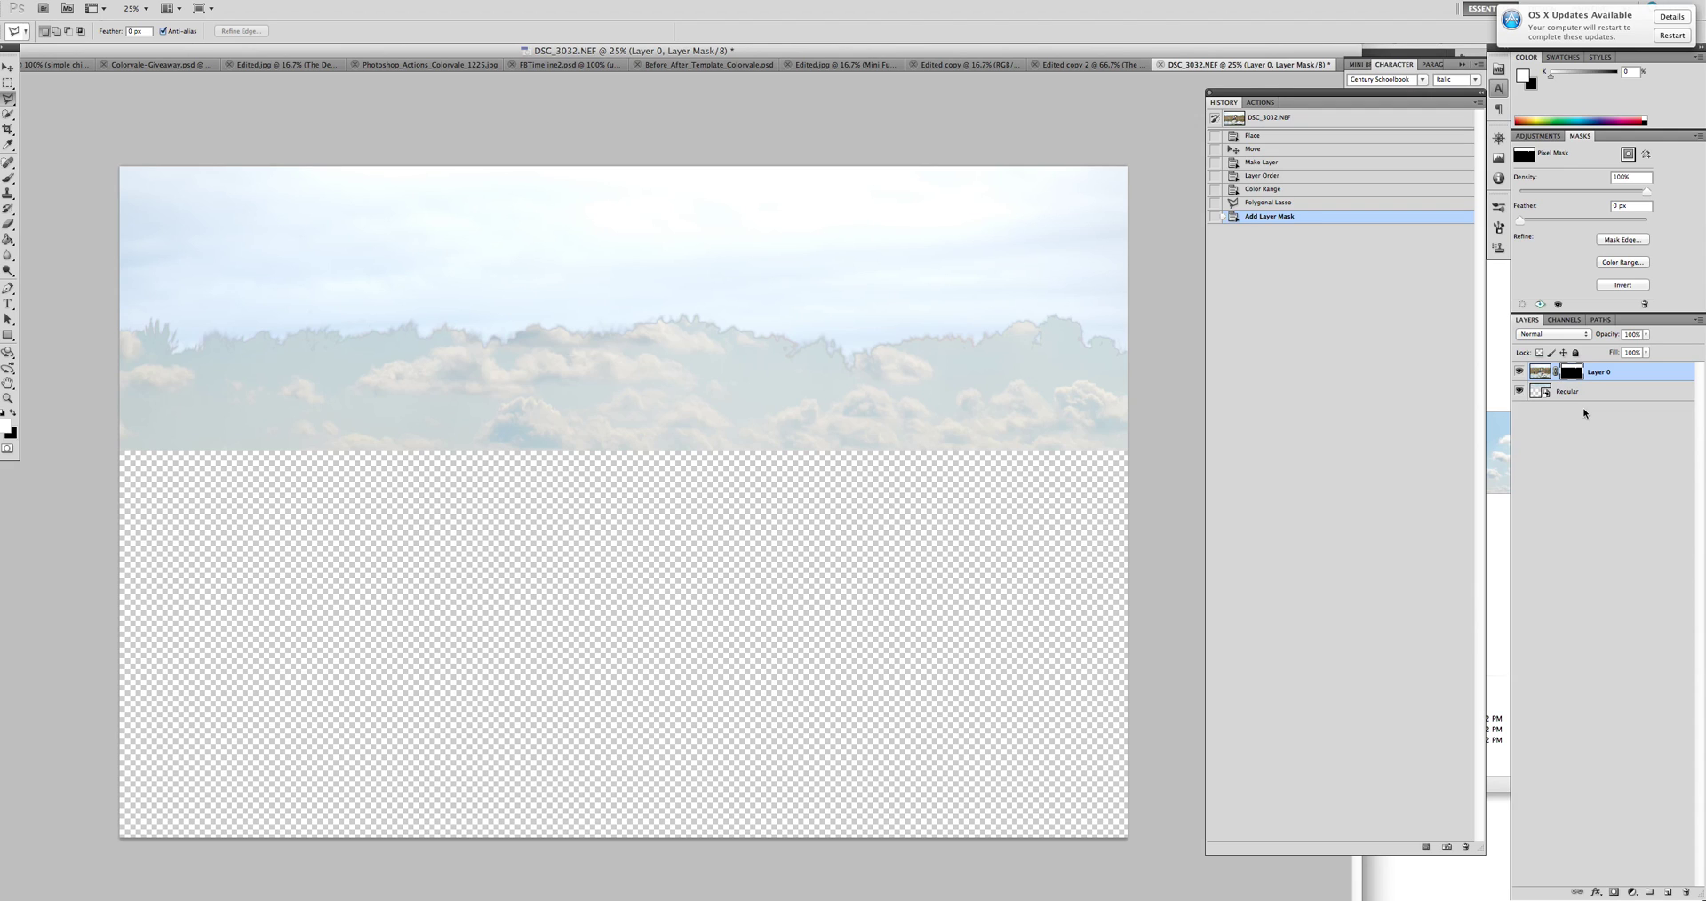
{"action": "key", "text": "super+i"}
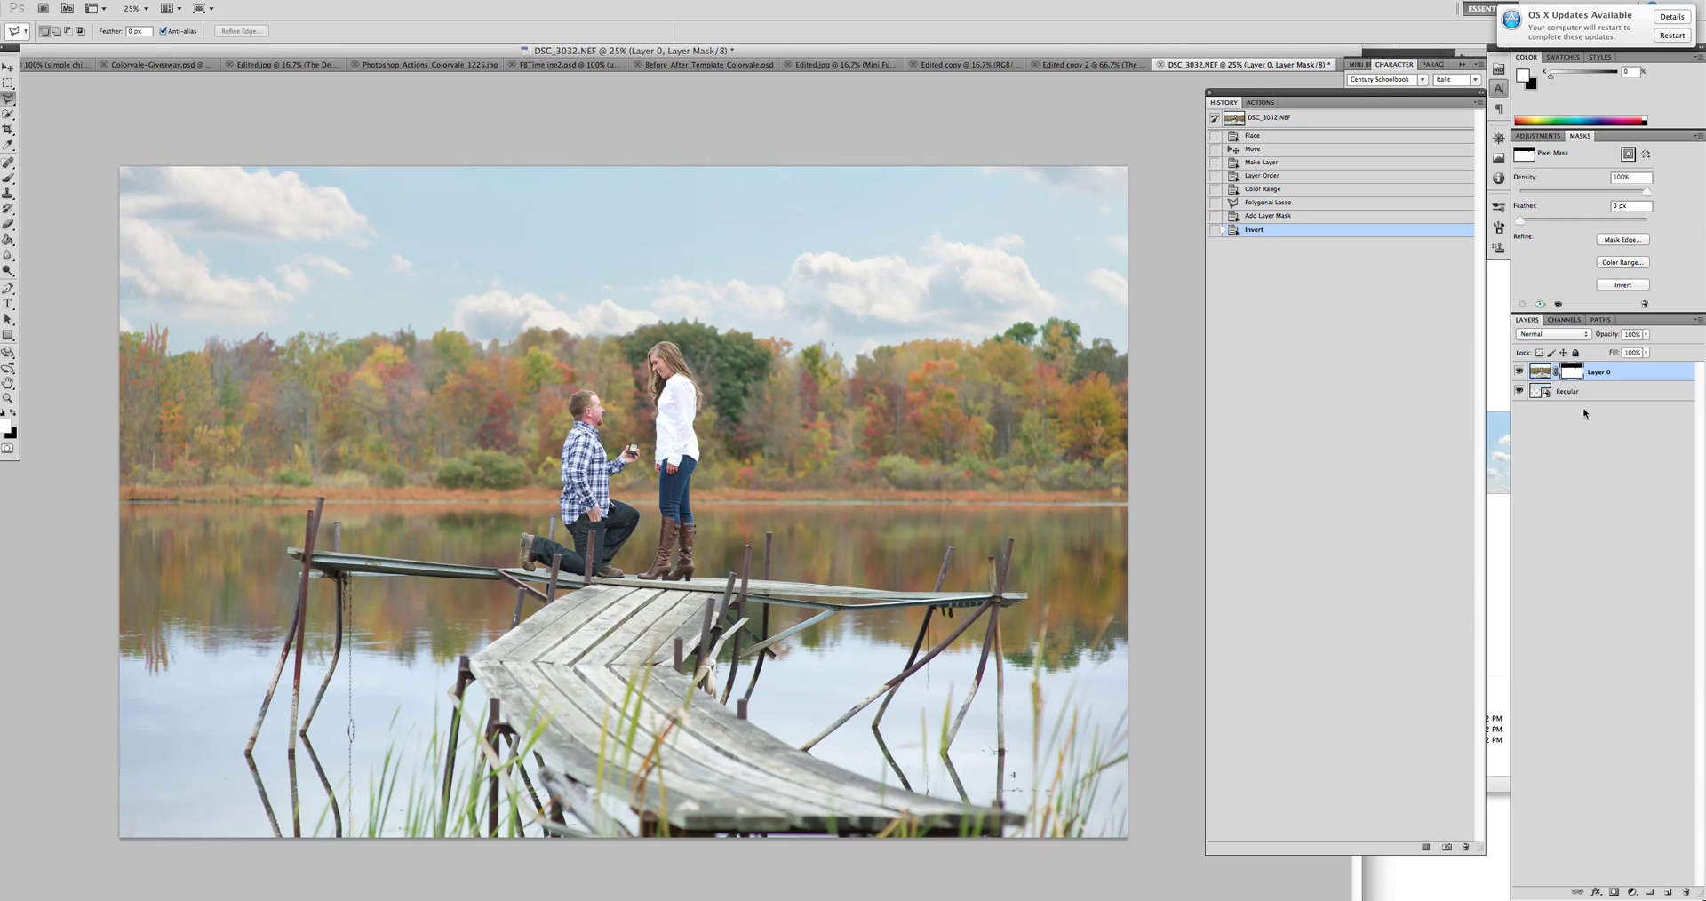
{"action": "left_click", "coordinate": [1542, 374]}
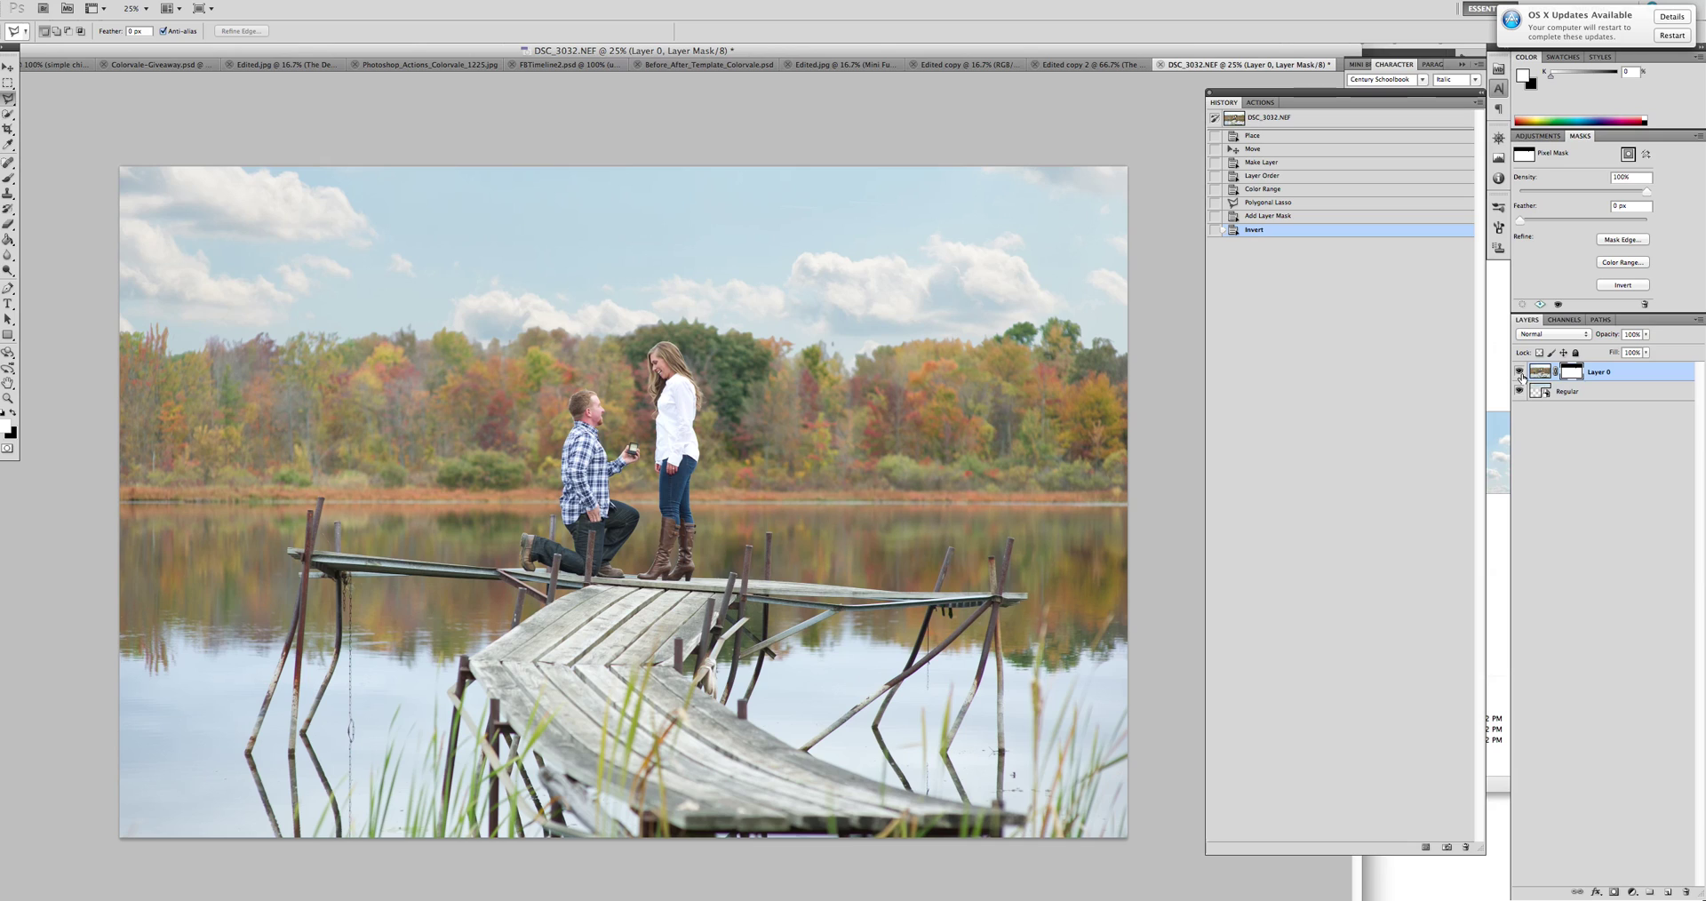
{"action": "left_click", "coordinate": [1608, 396]}
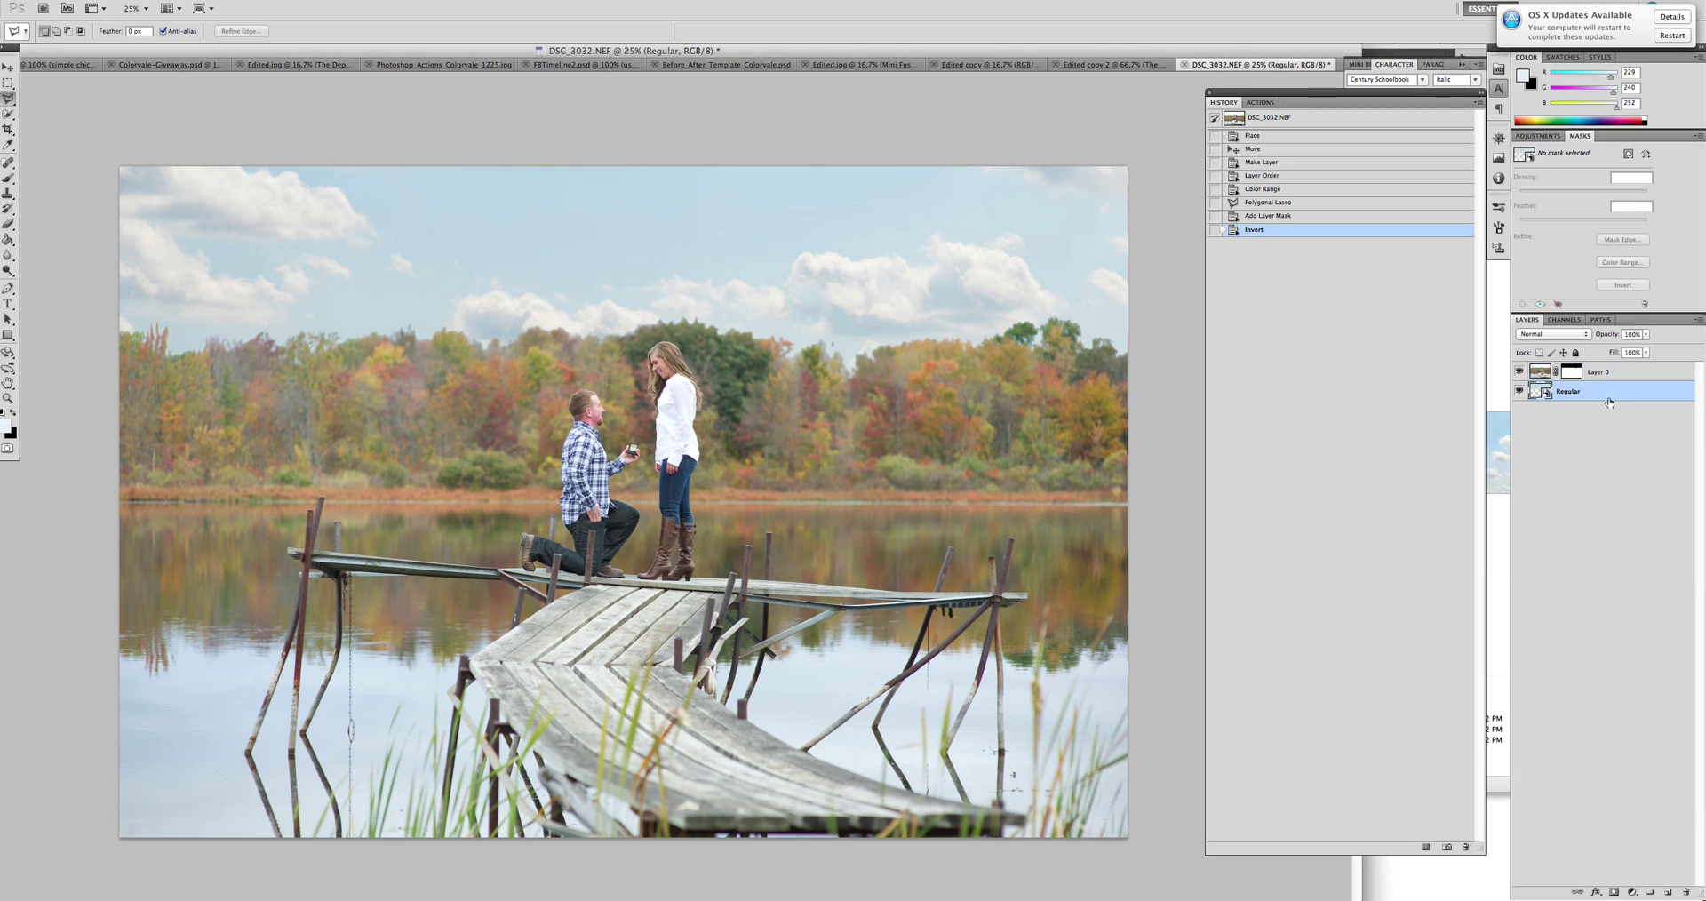
Move the Regular cloud layer slightly lower, then target Layer 0's mask.
{"action": "left_click", "coordinate": [12, 71]}
{"action": "mouse_move", "coordinate": [755, 266]}
{"action": "left_mouse_down"}
{"action": "mouse_move", "coordinate": [771, 369]}
{"action": "mouse_move", "coordinate": [753, 206]}
{"action": "mouse_move", "coordinate": [762, 259]}
{"action": "left_mouse_up"}
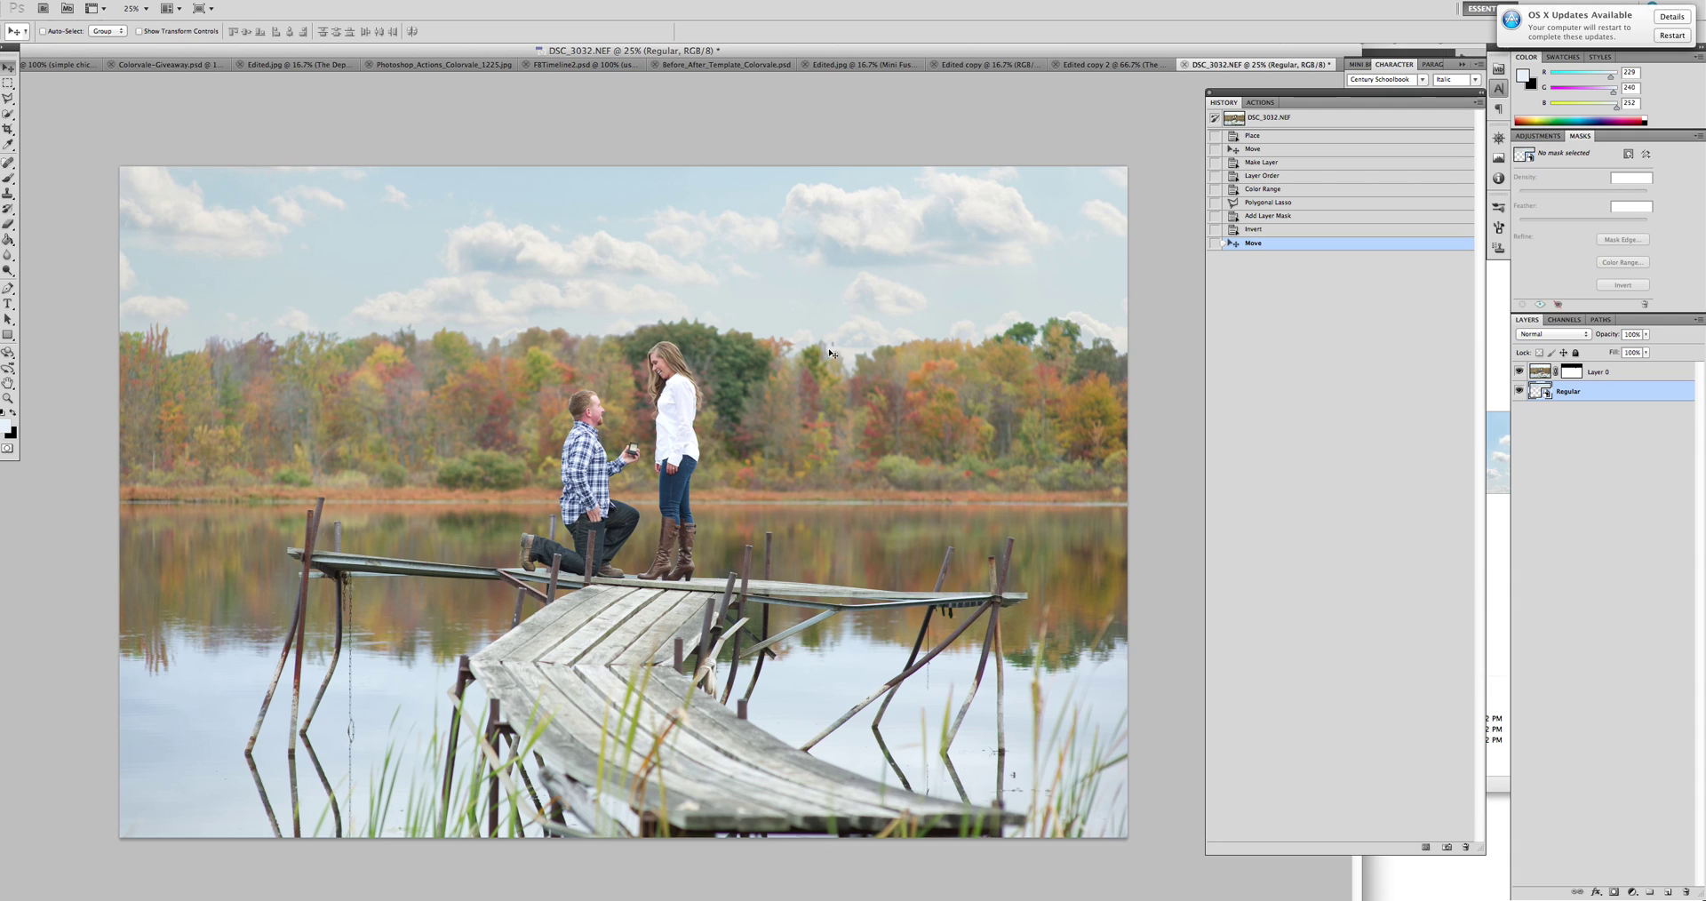
{"action": "left_click", "coordinate": [1573, 374]}
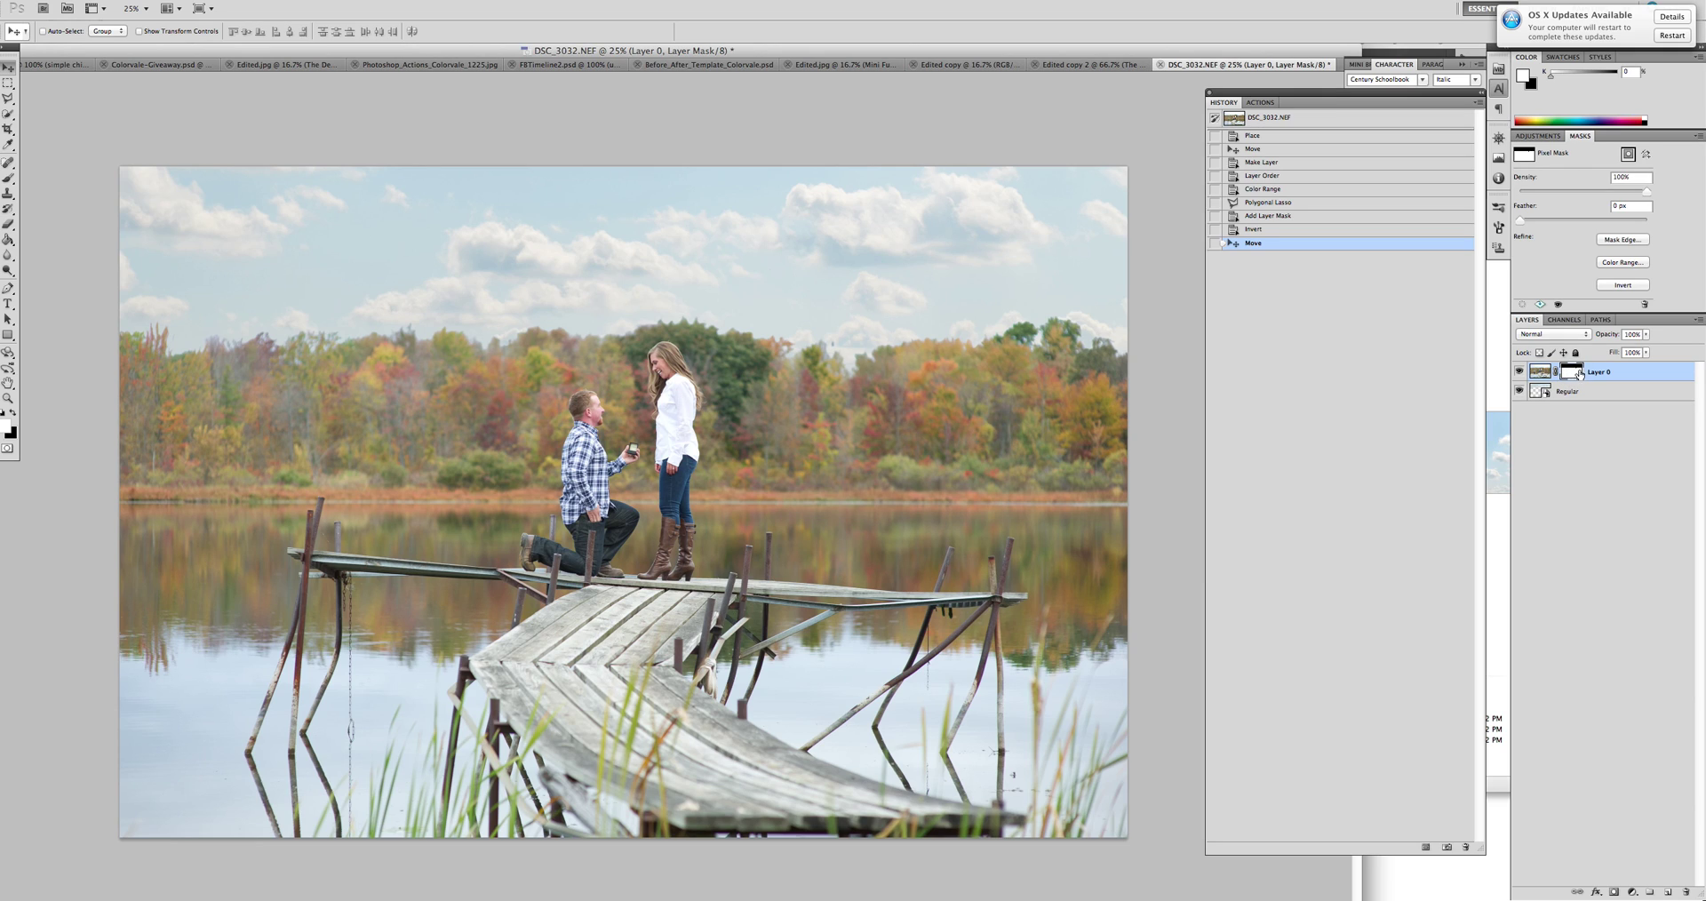
Choose the Brush tool with opacity set to 18%.
{"action": "left_click", "coordinate": [6, 180]}
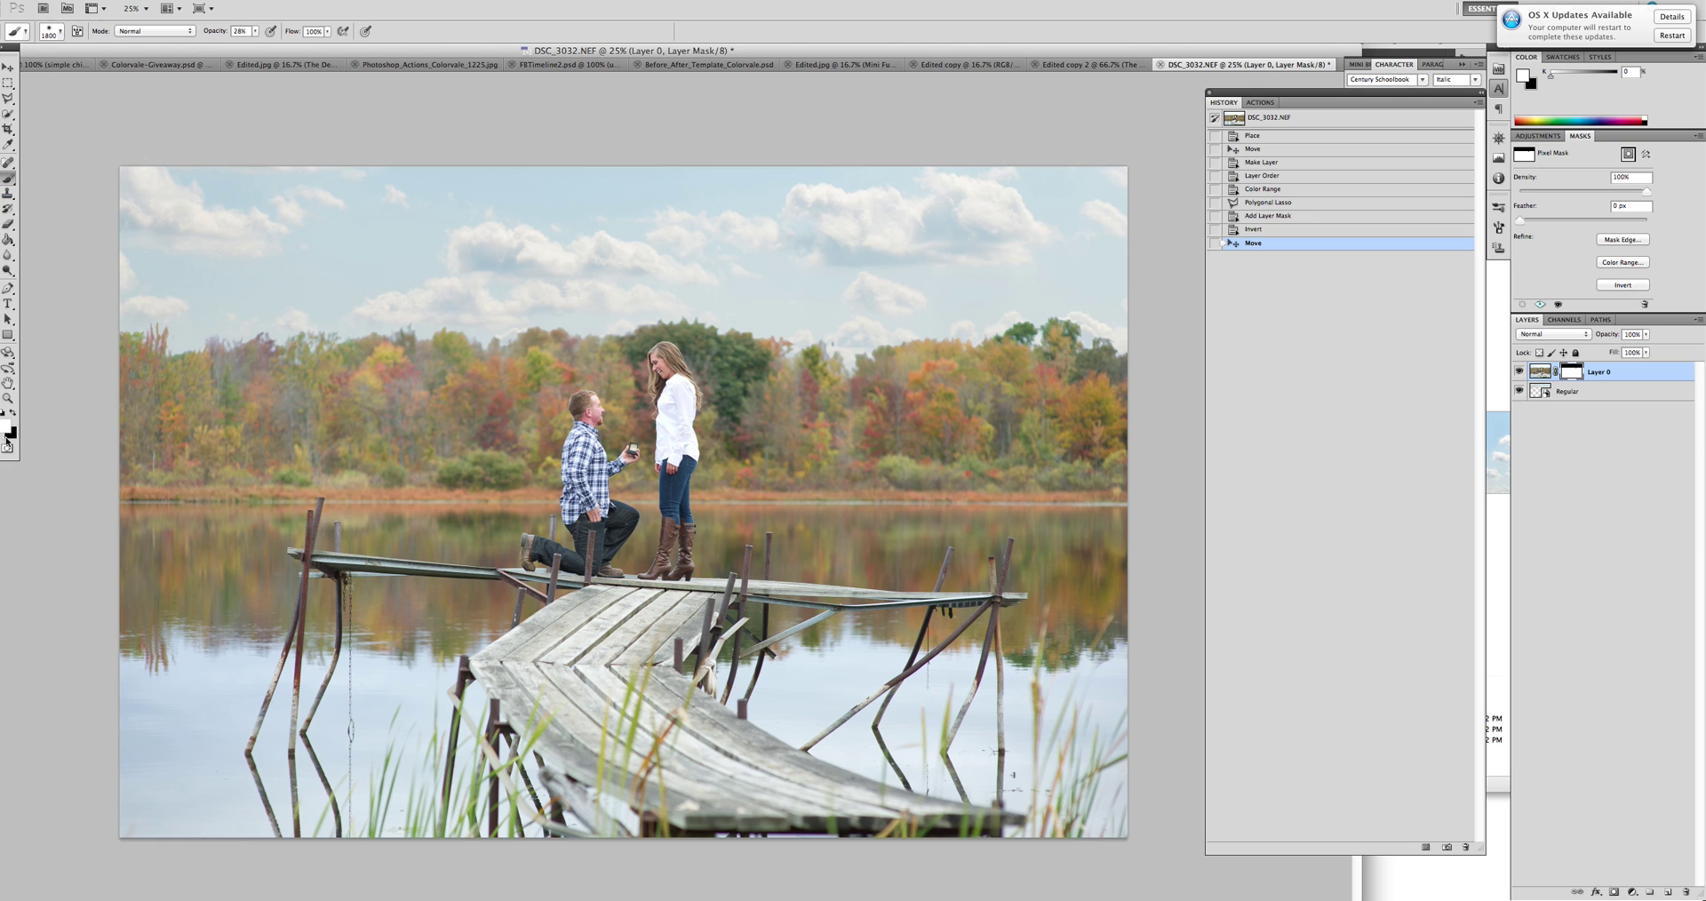
{"action": "left_click", "coordinate": [255, 31]}
{"action": "left_click_drag", "start_coordinate": [256, 45], "coordinate": [252, 49]}
Paint Layer 0's mask along the treetops around the couple, then smaller touch-ups; select Regular.
{"action": "left_click_drag", "start_coordinate": [883, 435], "coordinate": [1106, 424]}
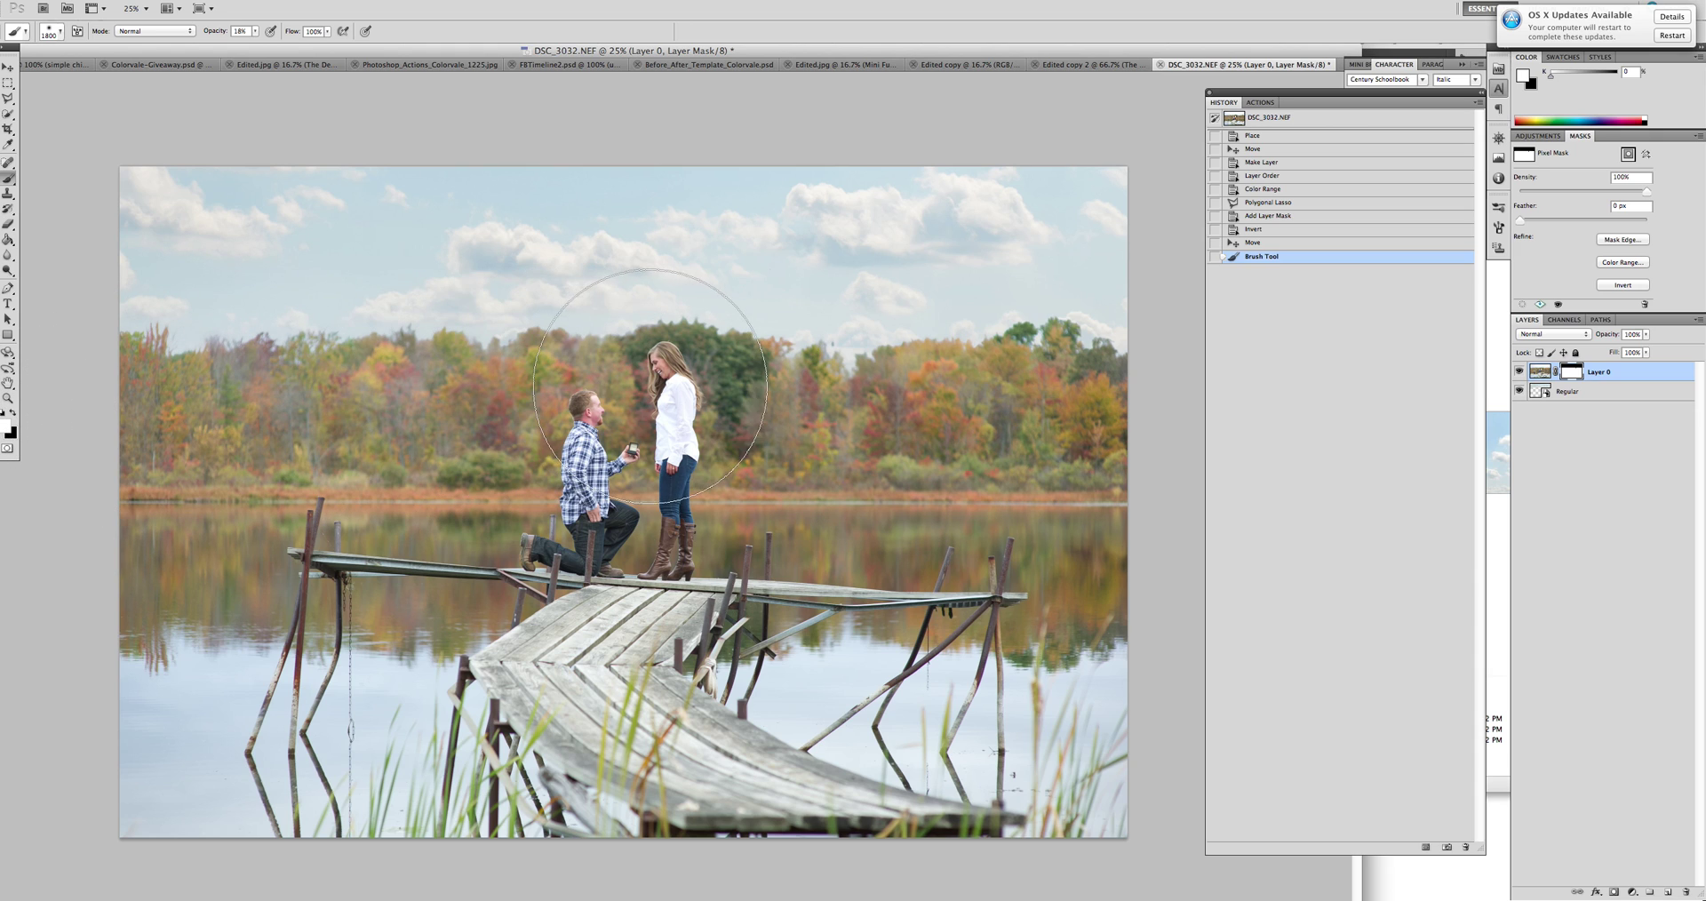
{"action": "mouse_move", "coordinate": [734, 398]}
{"action": "left_mouse_down"}
{"action": "mouse_move", "coordinate": [670, 377]}
{"action": "mouse_move", "coordinate": [1073, 391]}
{"action": "left_mouse_up"}
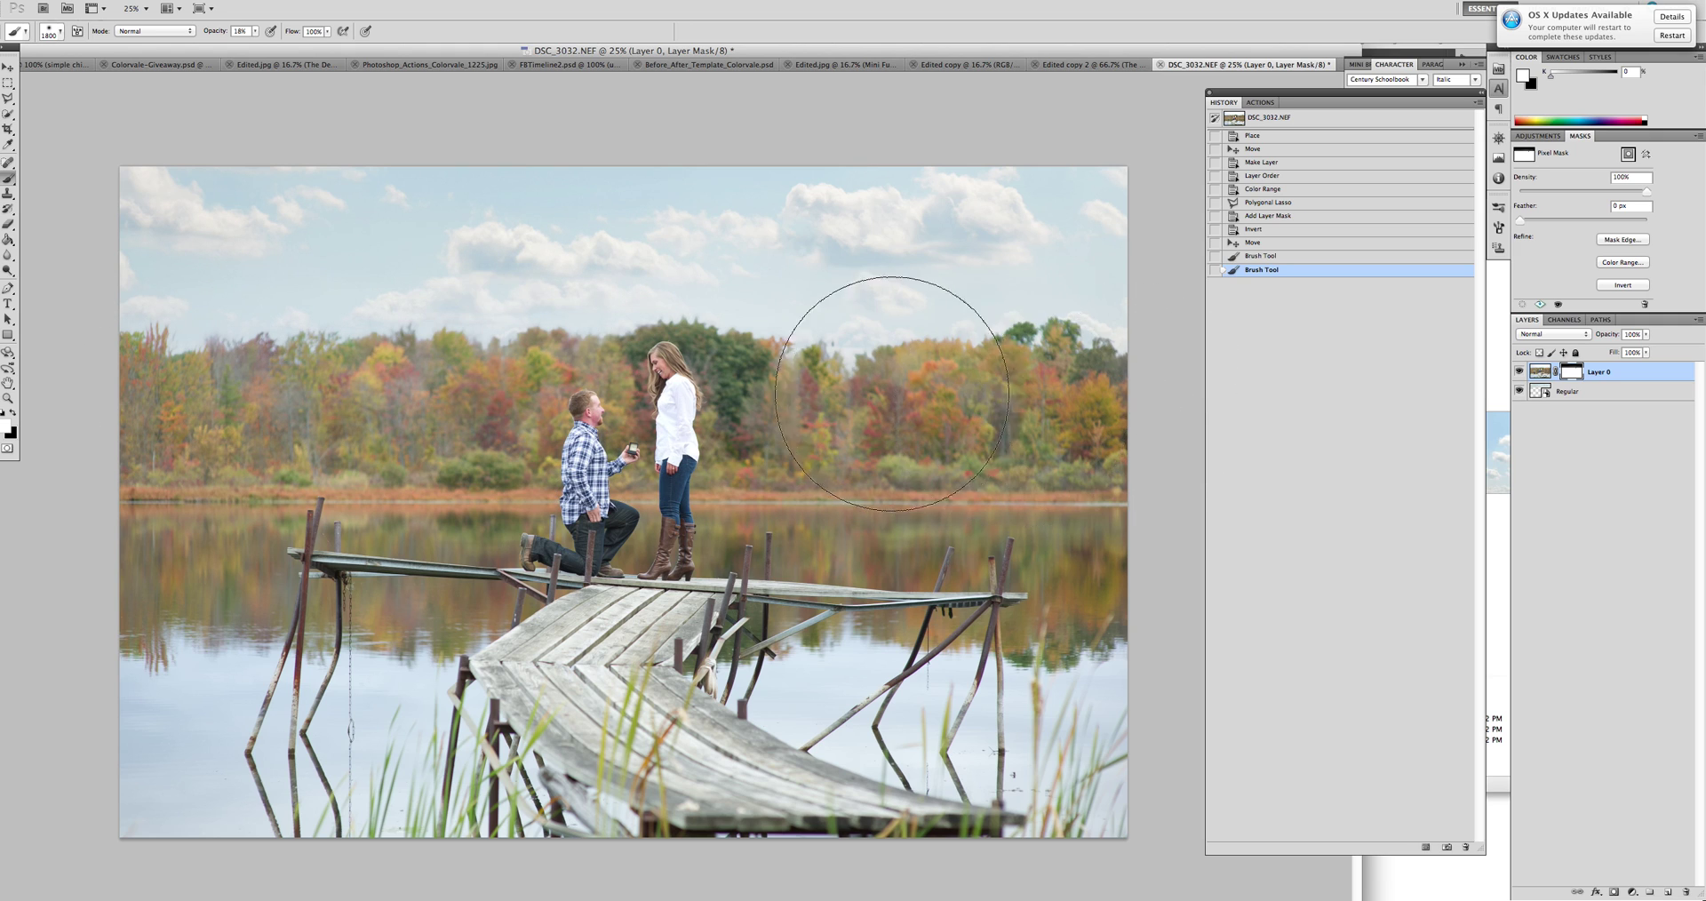
{"action": "key", "text": "bracketleft"}
{"action": "key", "text": "bracketleft"}
{"action": "key", "text": "bracketleft"}
{"action": "key", "text": "bracketleft"}
{"action": "key", "text": "bracketleft"}
{"action": "left_click", "coordinate": [668, 347]}
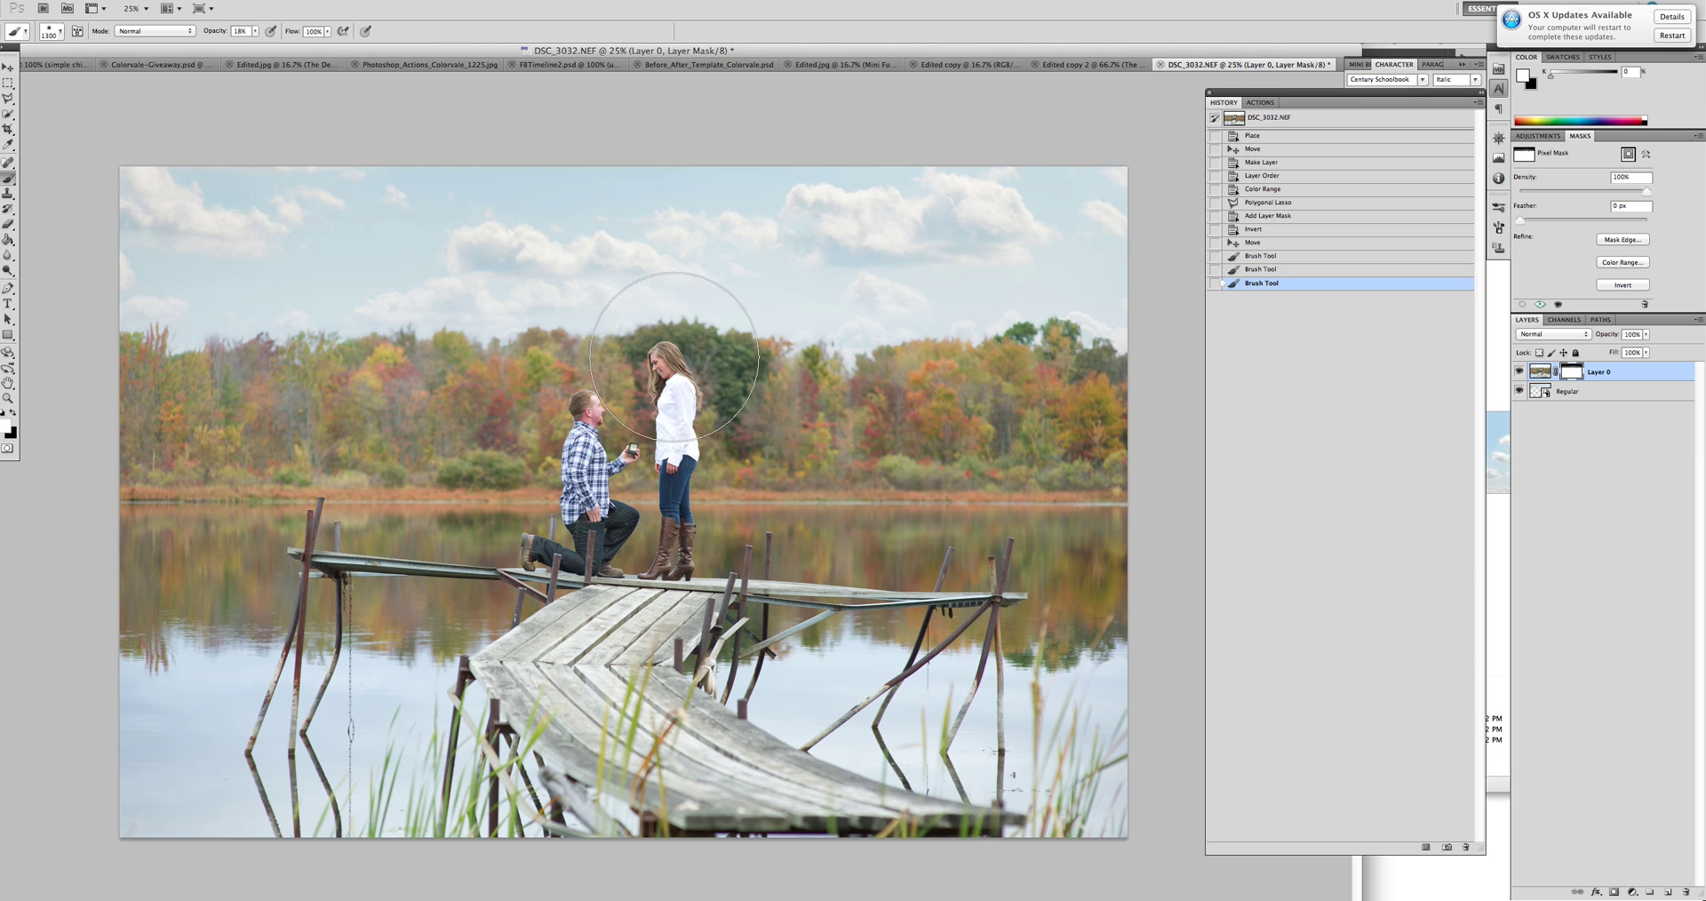
{"action": "key", "text": "bracketleft"}
{"action": "key", "text": "bracketleft"}
{"action": "key", "text": "bracketleft"}
{"action": "key", "text": "bracketleft"}
{"action": "key", "text": "bracketleft"}
{"action": "key", "text": "bracketleft"}
{"action": "key", "text": "bracketleft"}
{"action": "key", "text": "bracketleft"}
{"action": "key", "text": "bracketleft"}
{"action": "key", "text": "bracketleft"}
{"action": "key", "text": "bracketleft"}
{"action": "key", "text": "bracketleft"}
{"action": "key", "text": "bracketleft"}
{"action": "key", "text": "bracketleft"}
{"action": "key", "text": "bracketleft"}
{"action": "key", "text": "bracketleft"}
{"action": "key", "text": "bracketleft"}
{"action": "left_click_drag", "start_coordinate": [713, 335], "coordinate": [705, 331]}
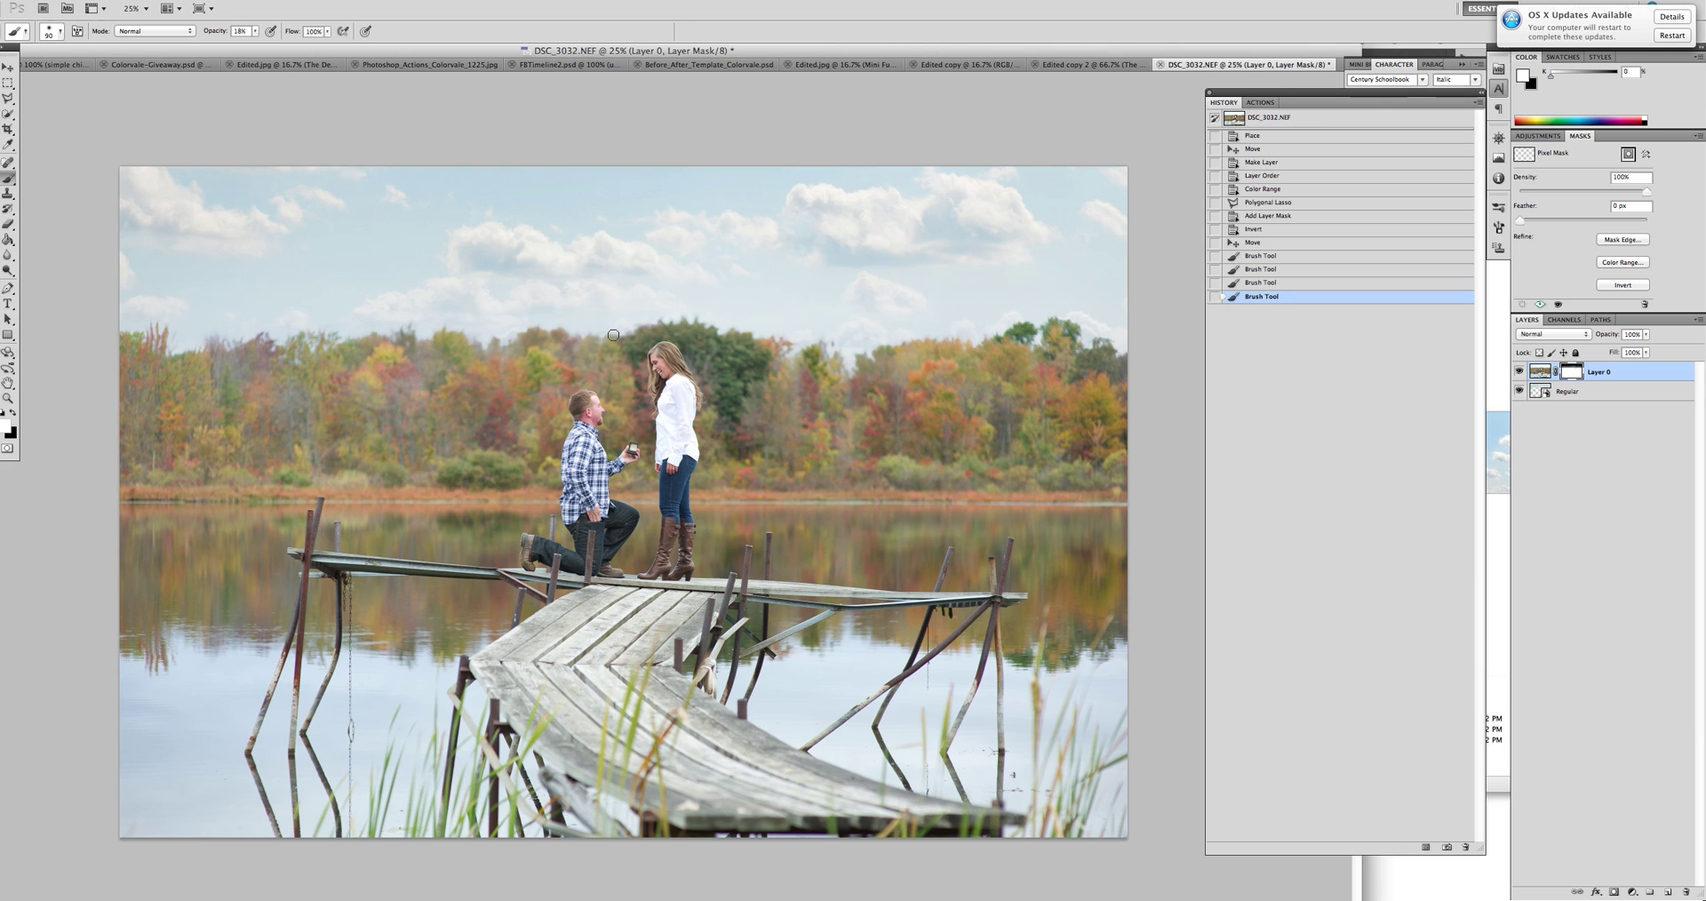
{"action": "mouse_move", "coordinate": [579, 342]}
{"action": "left_mouse_down"}
{"action": "mouse_move", "coordinate": [547, 338]}
{"action": "mouse_move", "coordinate": [574, 347]}
{"action": "left_mouse_up"}
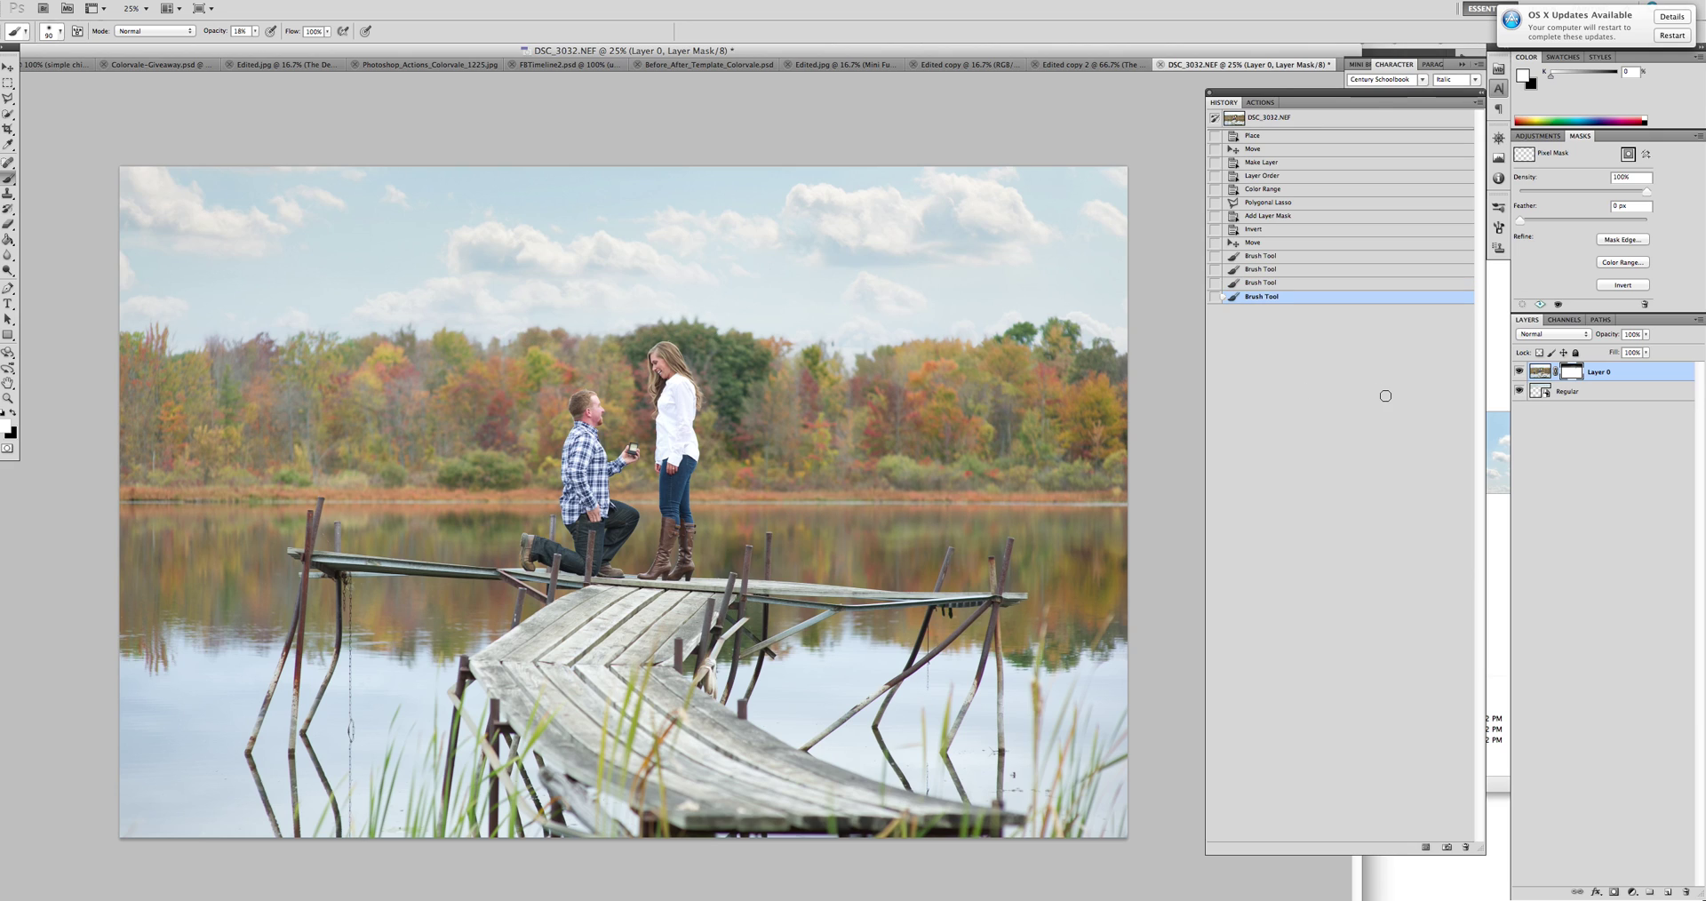
{"action": "left_click", "coordinate": [1608, 391]}
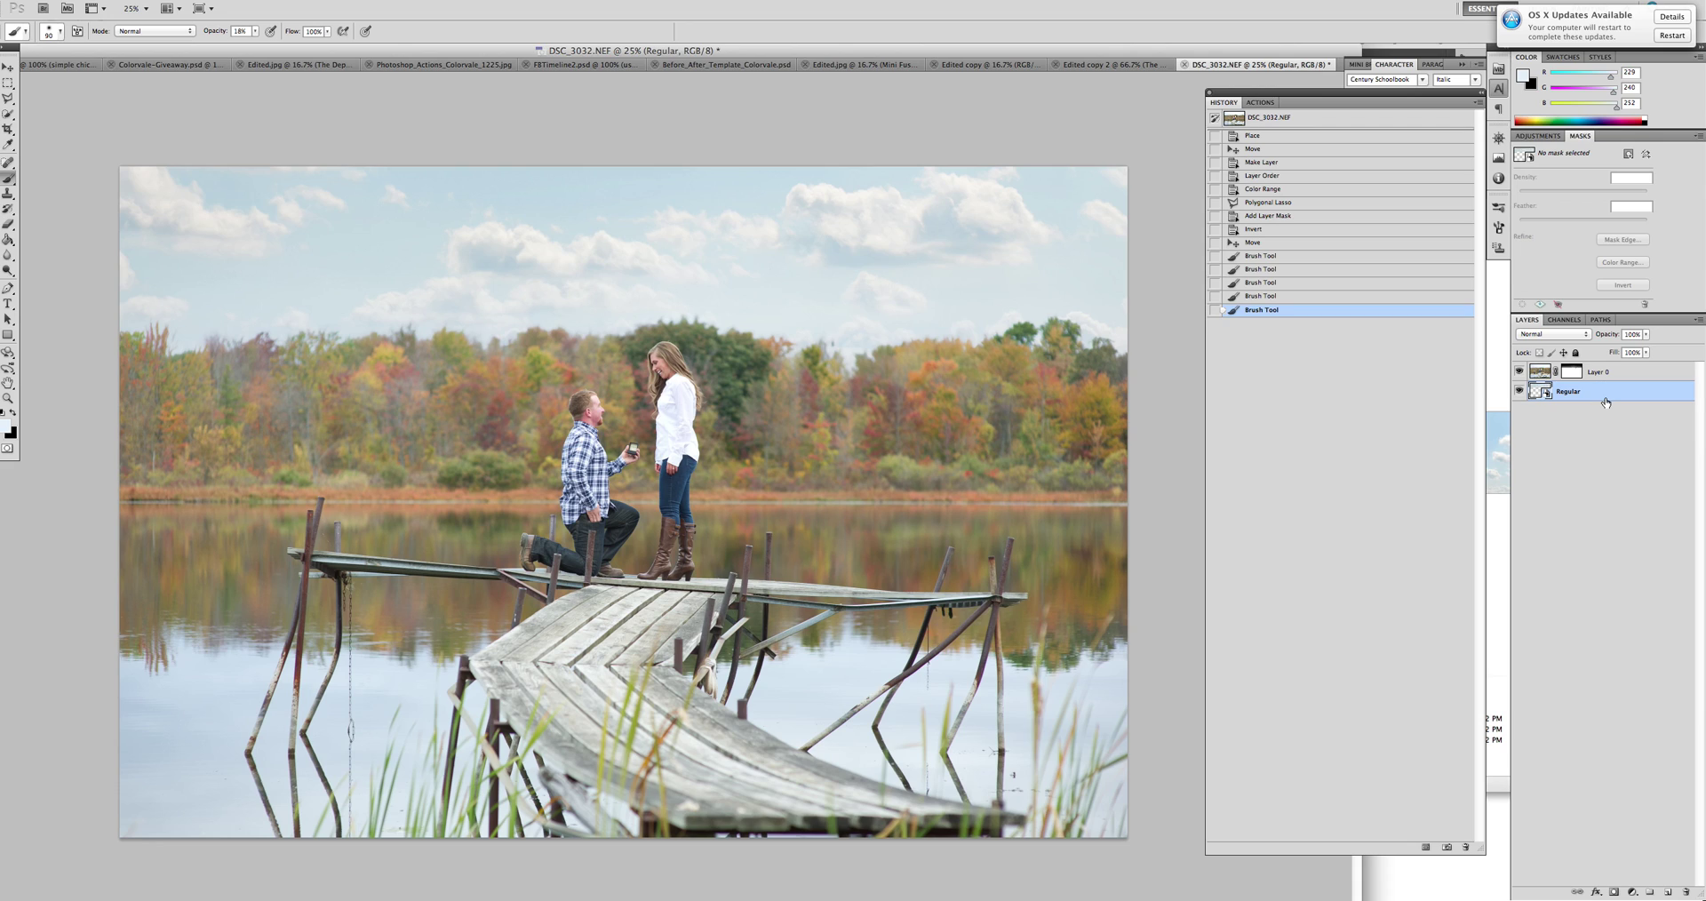
Blur the Regular cloud layer with a 4.0-pixel Gaussian Blur.
{"action": "left_click", "coordinate": [293, 0]}
{"action": "mouse_move", "coordinate": [327, 139]}
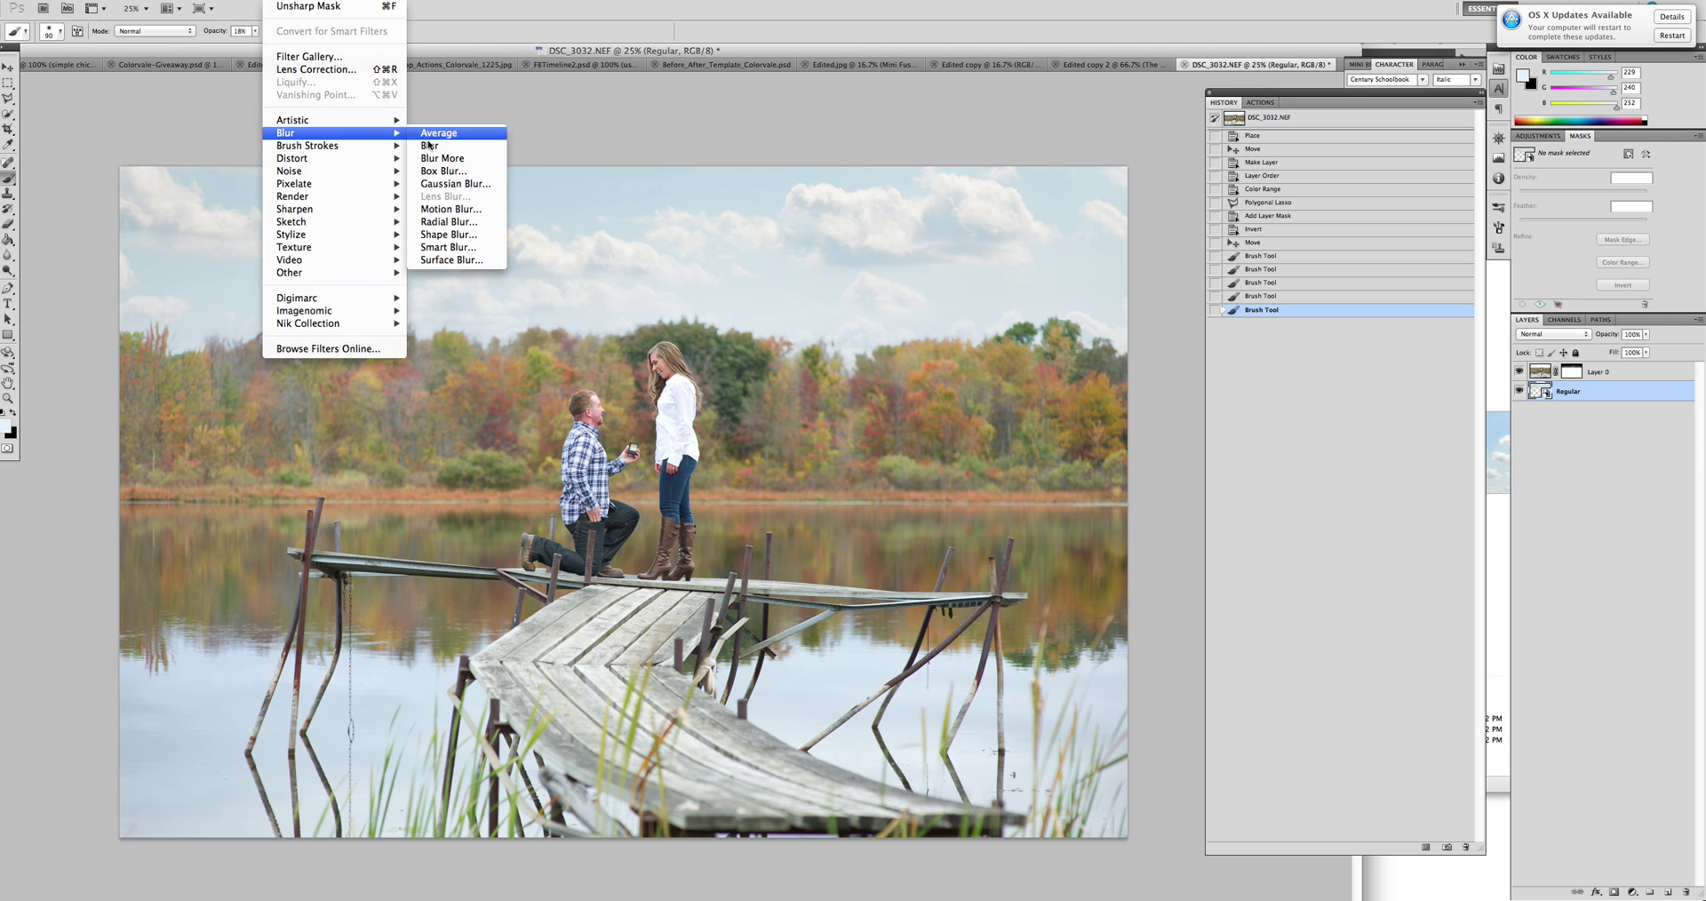
{"action": "left_click", "coordinate": [451, 186]}
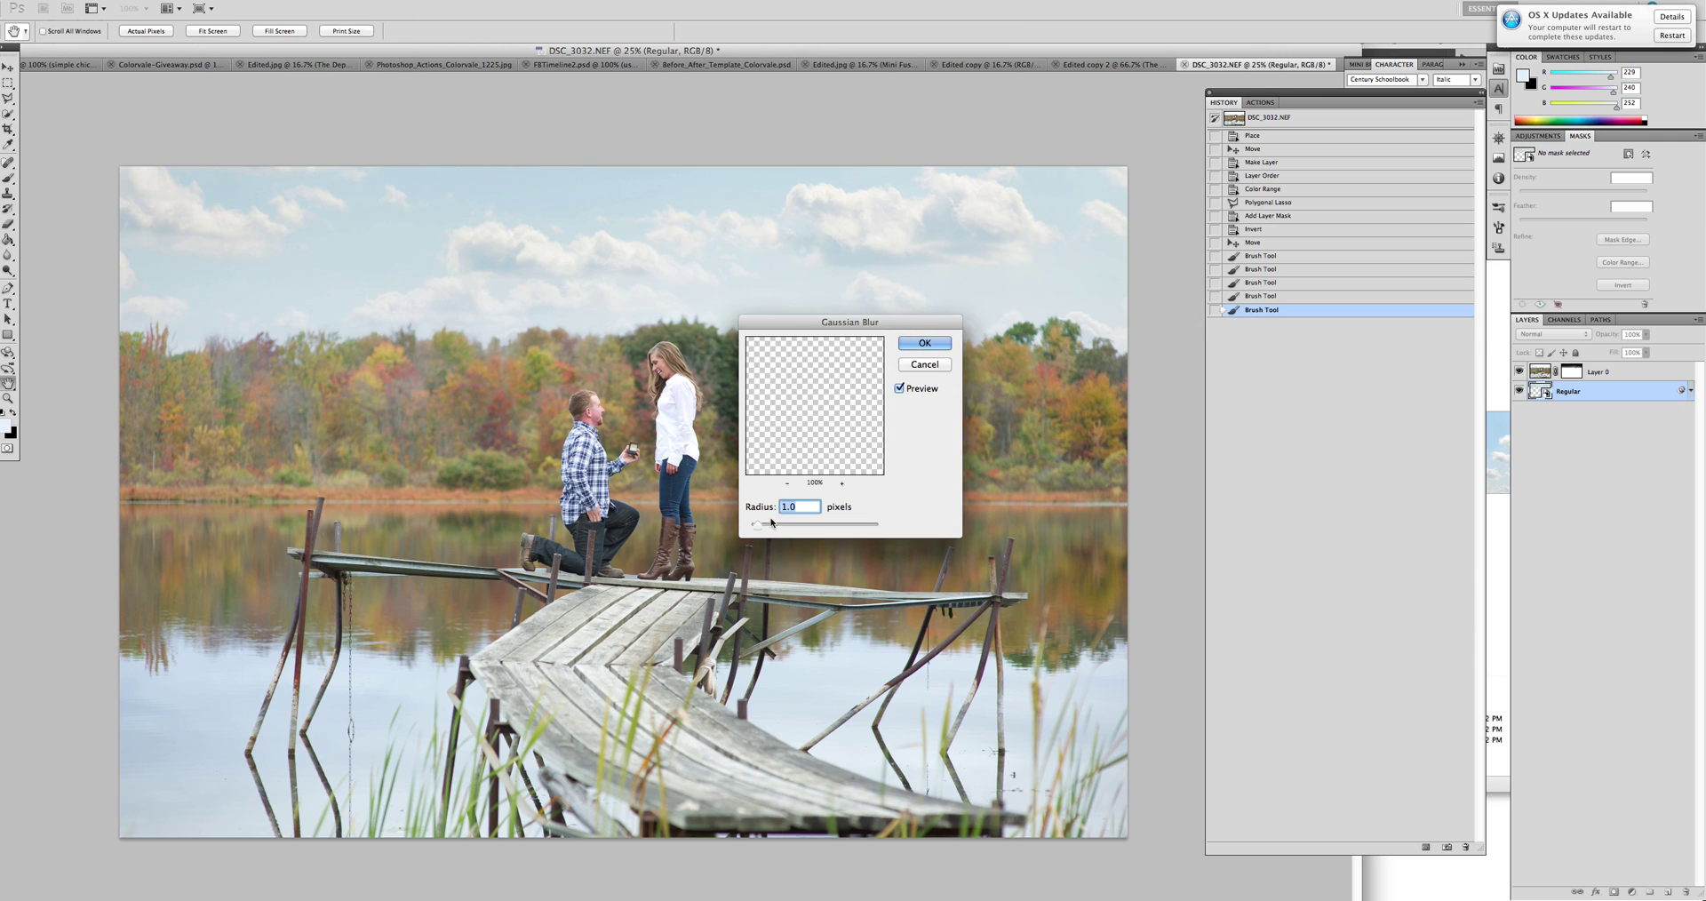
{"action": "left_click_drag", "start_coordinate": [760, 528], "coordinate": [779, 527]}
{"action": "left_click", "coordinate": [925, 345]}
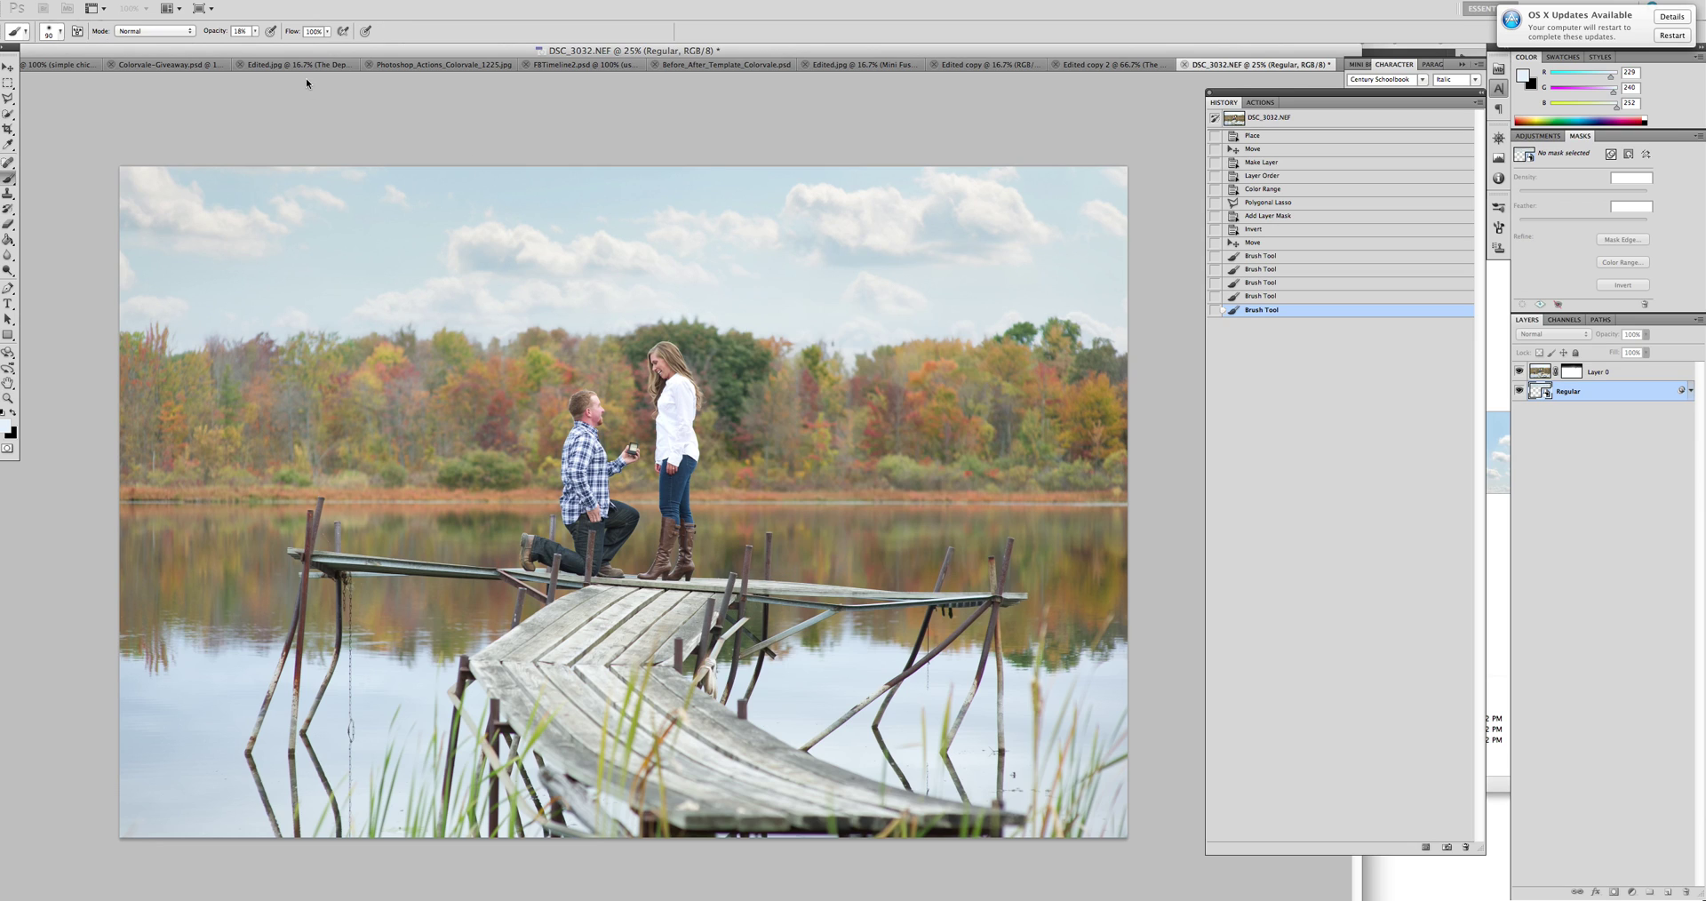